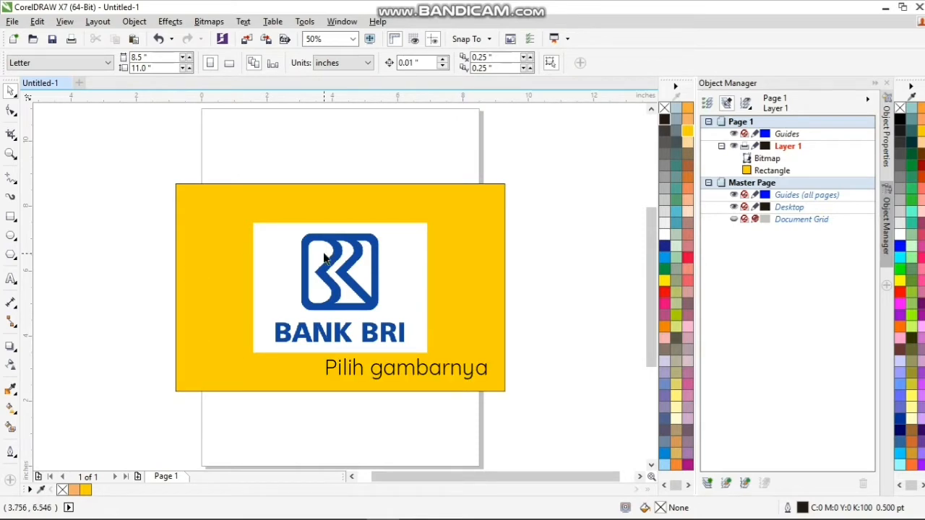
Open the BANK BRI logo bitmap for editing in Corel PHOTO-PAINT and activate the Magic Wand Mask in subtractive mode
click(328, 258)
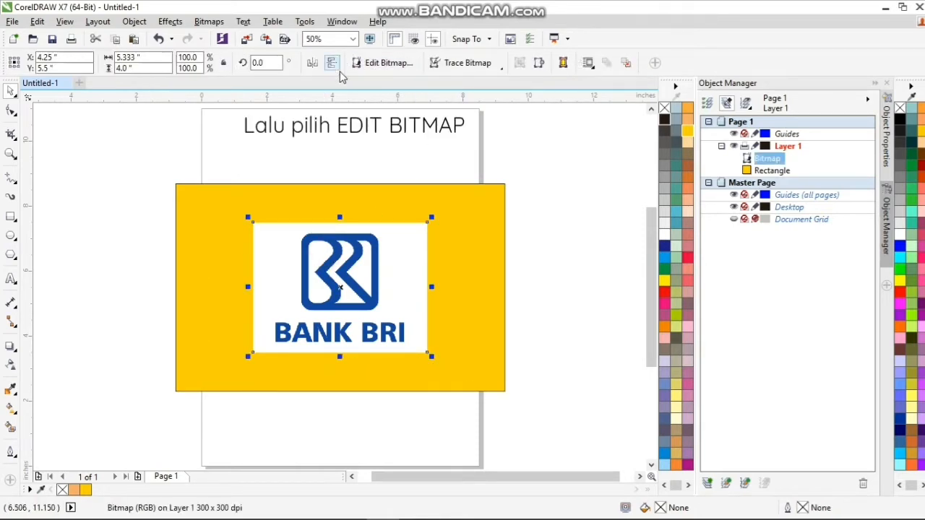
click(377, 64)
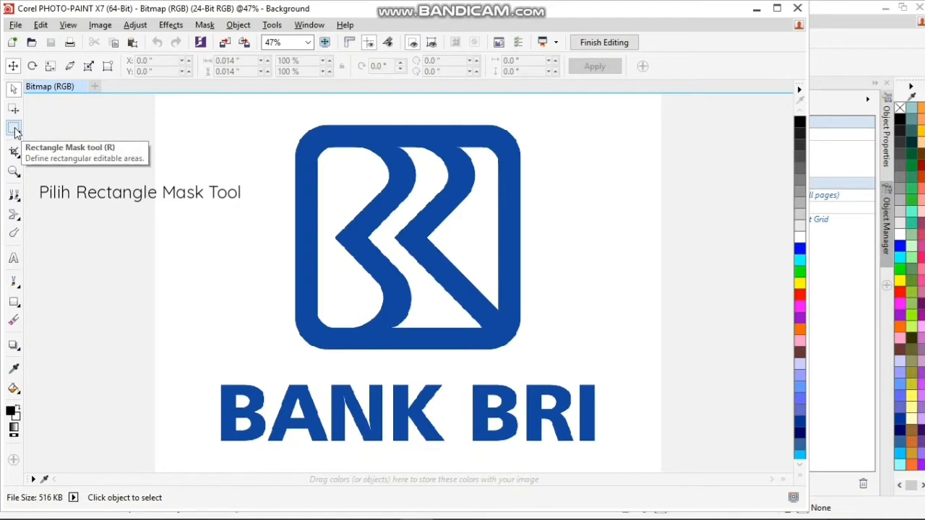
click(15, 130)
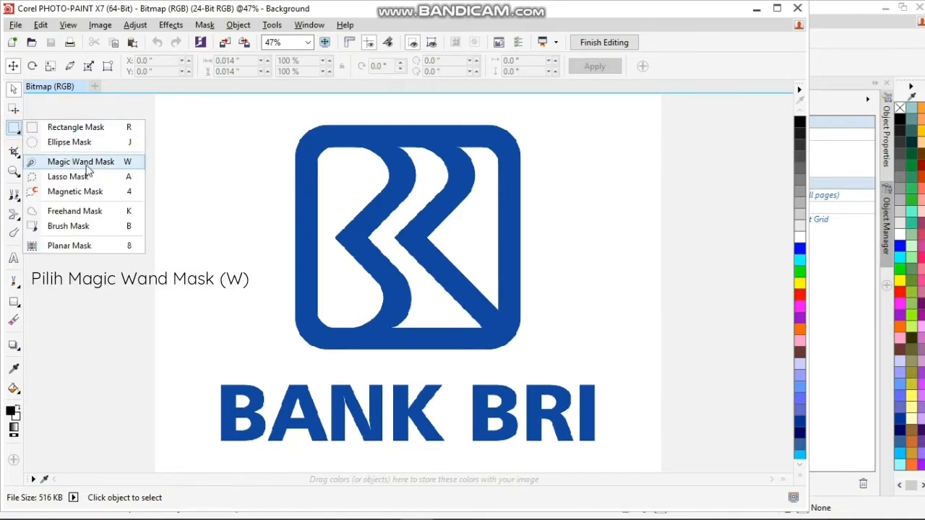
click(81, 162)
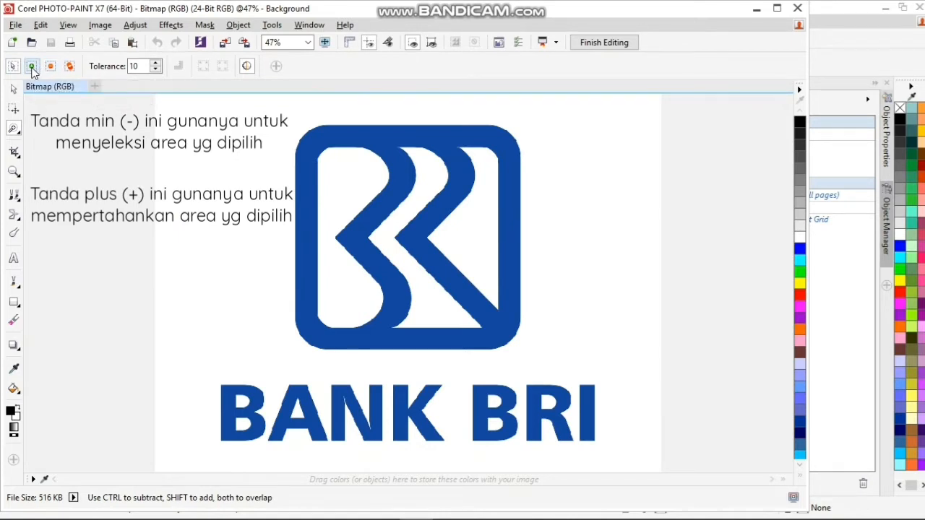
click(51, 70)
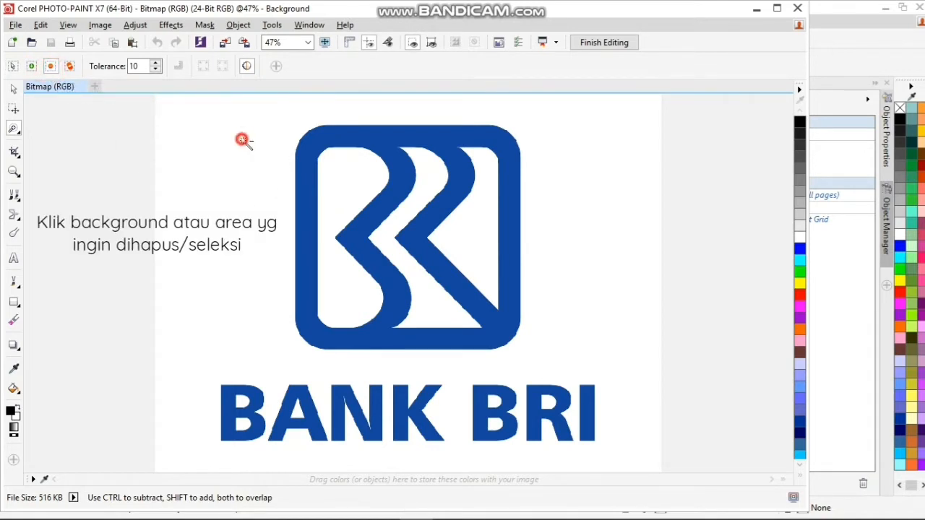
Subtract the white background and the white areas inside the letters from the mask
click(249, 137)
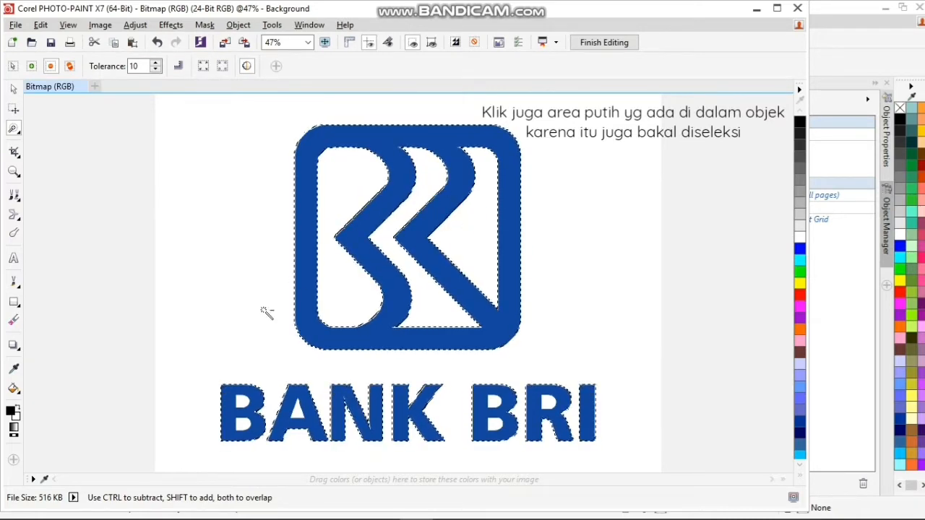
click(241, 400)
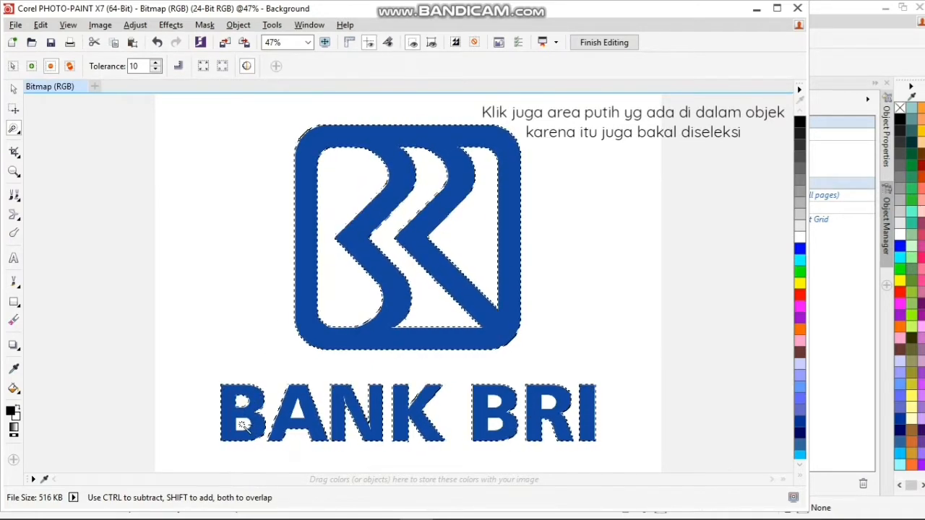
click(245, 421)
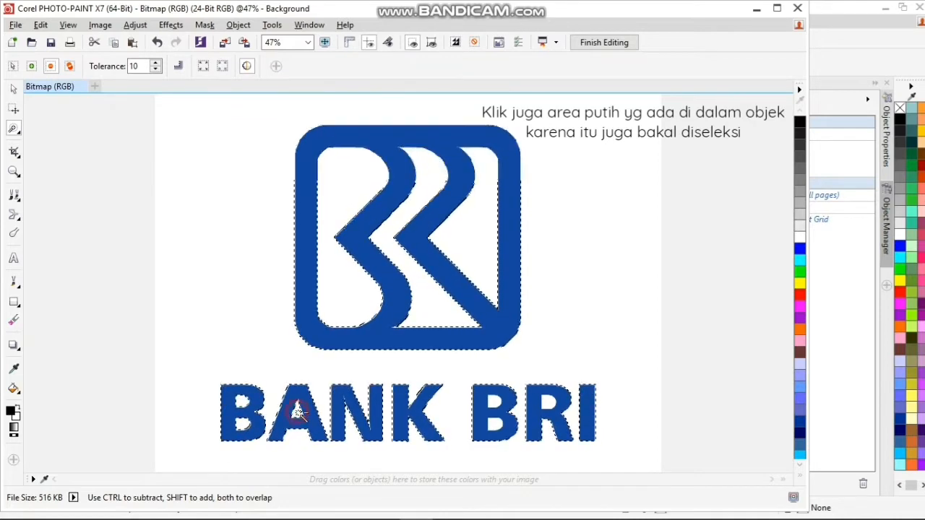
click(496, 399)
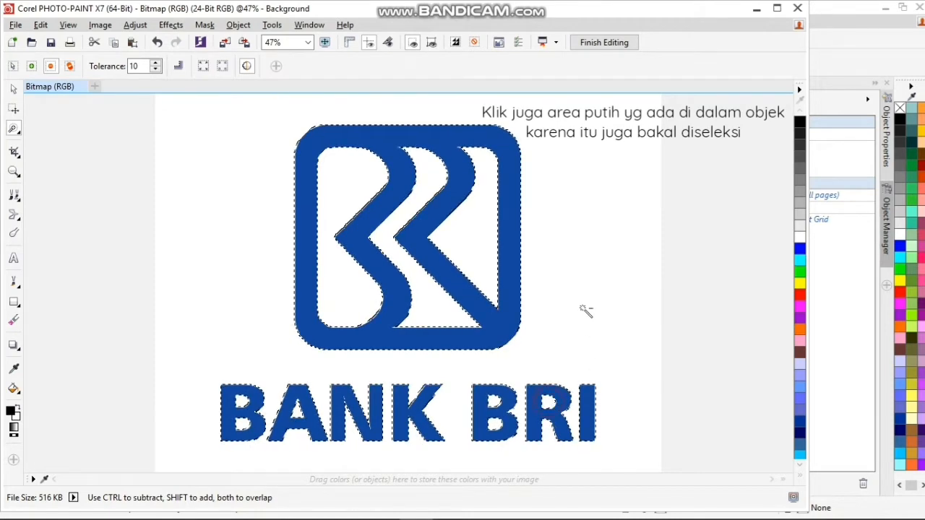
Finish editing the masked logo, save the changes to the bitmap, and return to CorelDRAW by closing Corel PHOTO-PAINT
click(588, 45)
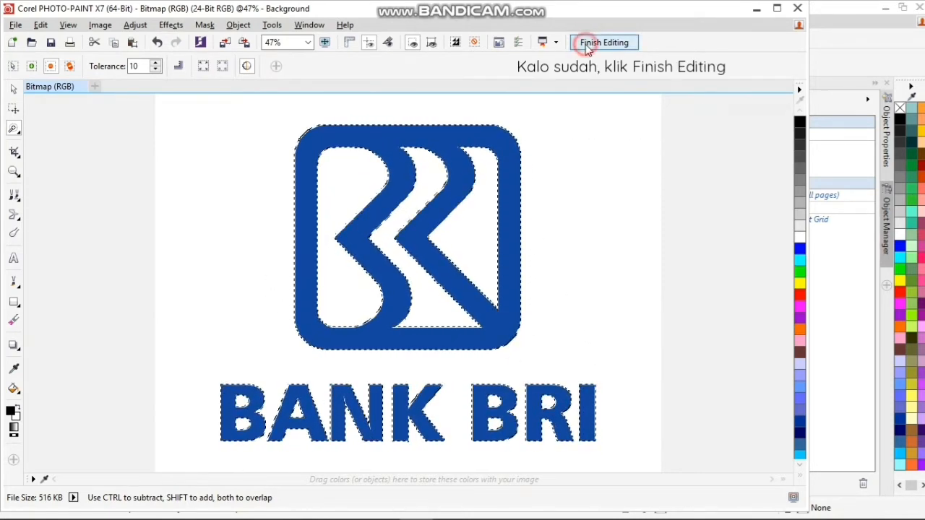
click(357, 285)
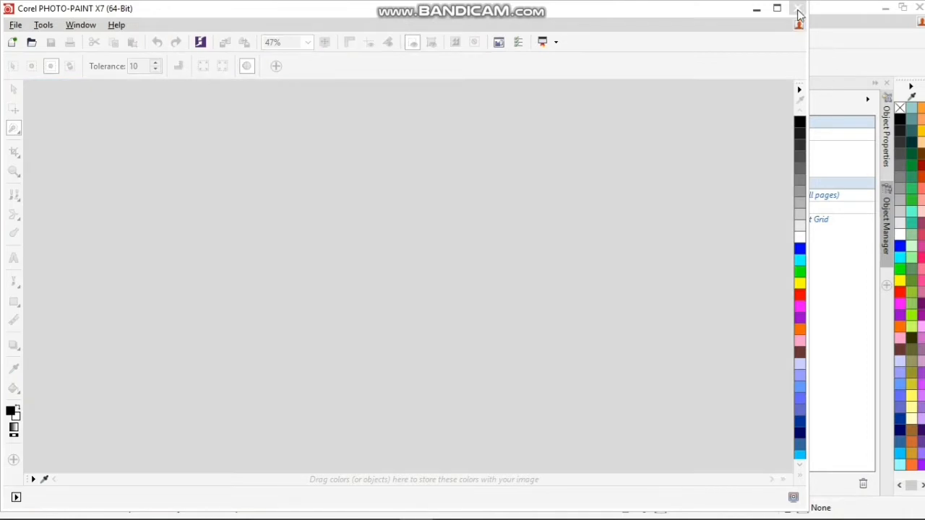
click(798, 10)
click(503, 169)
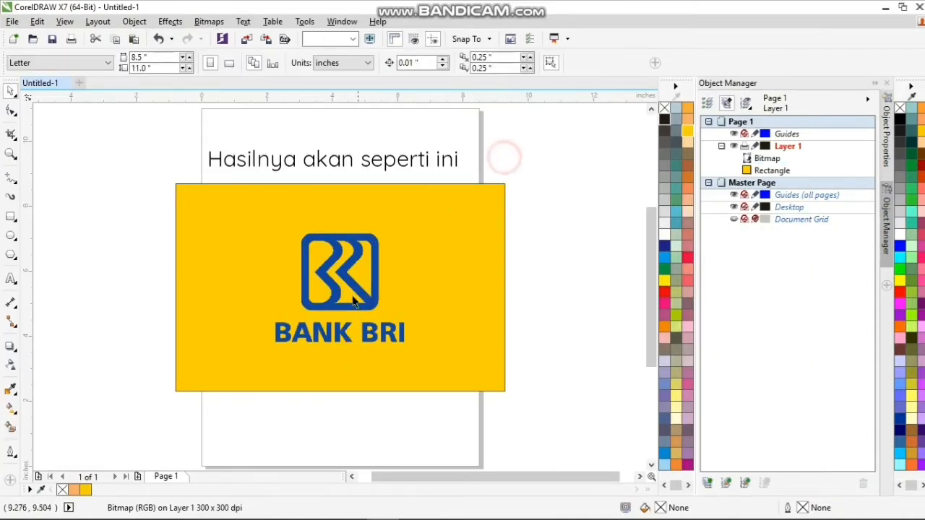
Undo the background removal on the logo bitmap
click(351, 290)
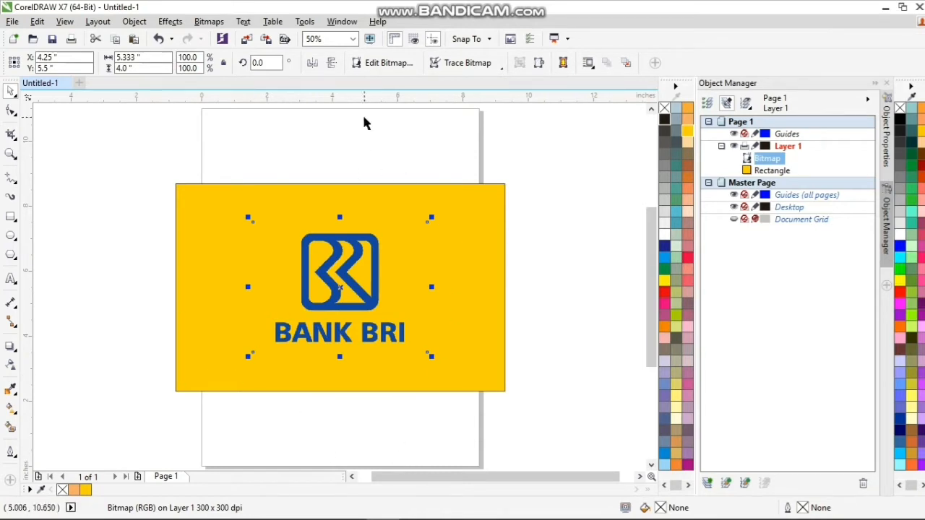
click(365, 119)
click(157, 39)
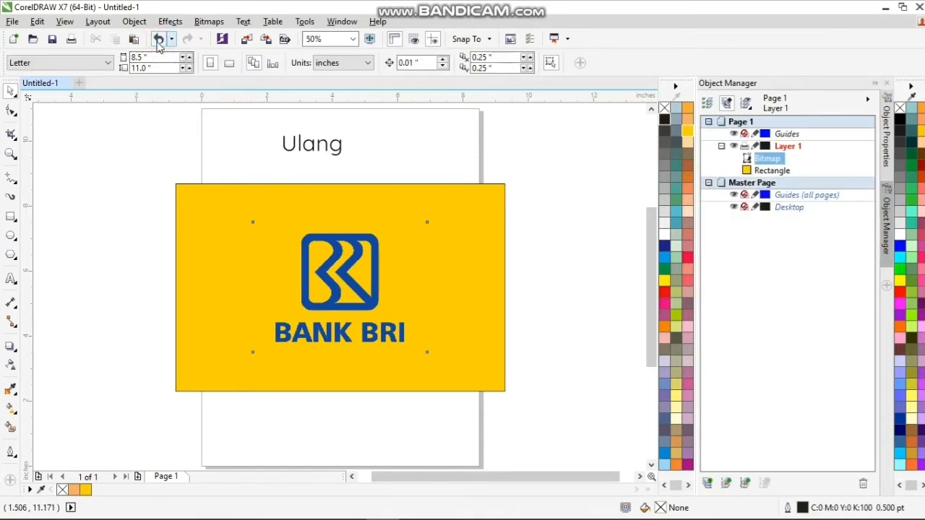
click(322, 164)
Open the logo bitmap again in Corel PHOTO-PAINT and activate the Magic Wand Mask in additive mode
click(351, 294)
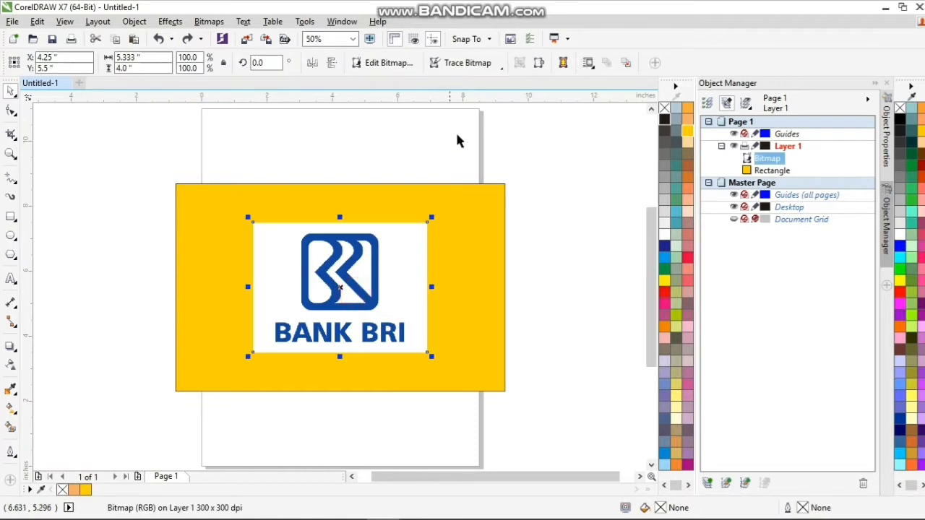
click(393, 64)
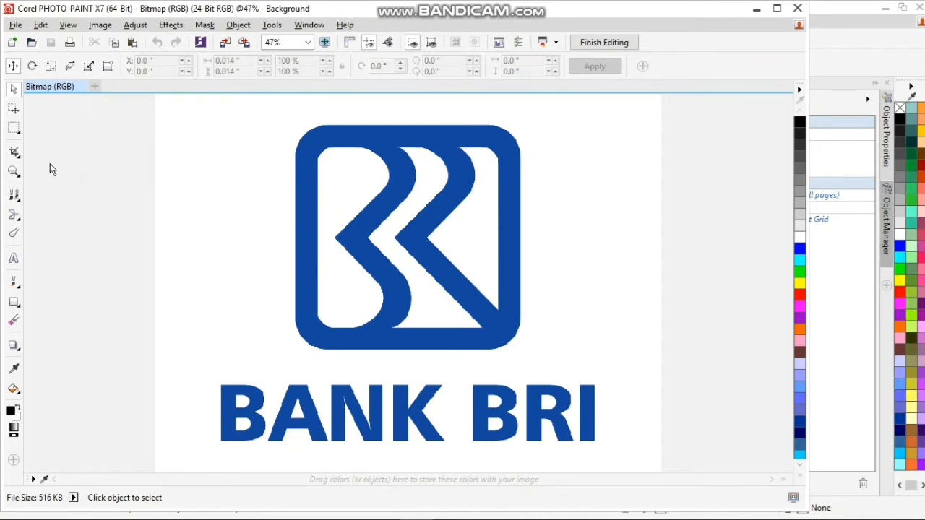
click(19, 133)
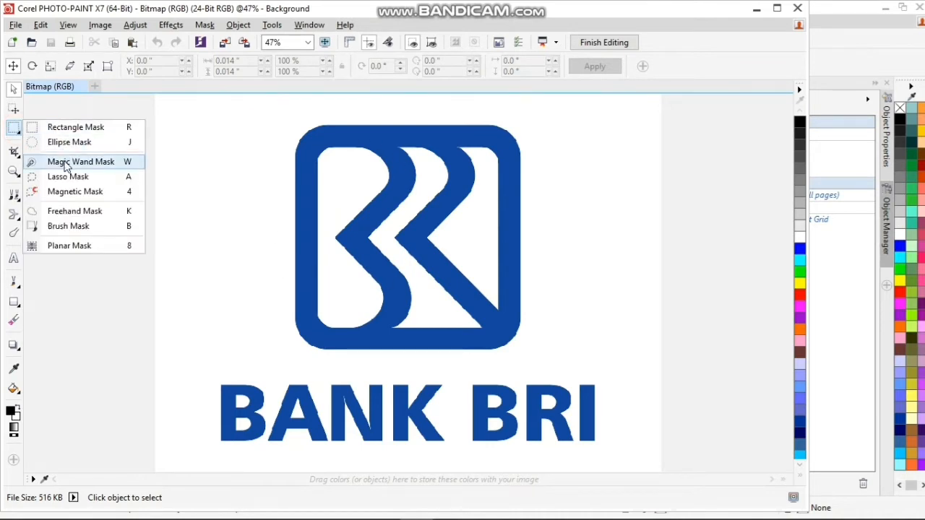
click(56, 160)
click(31, 66)
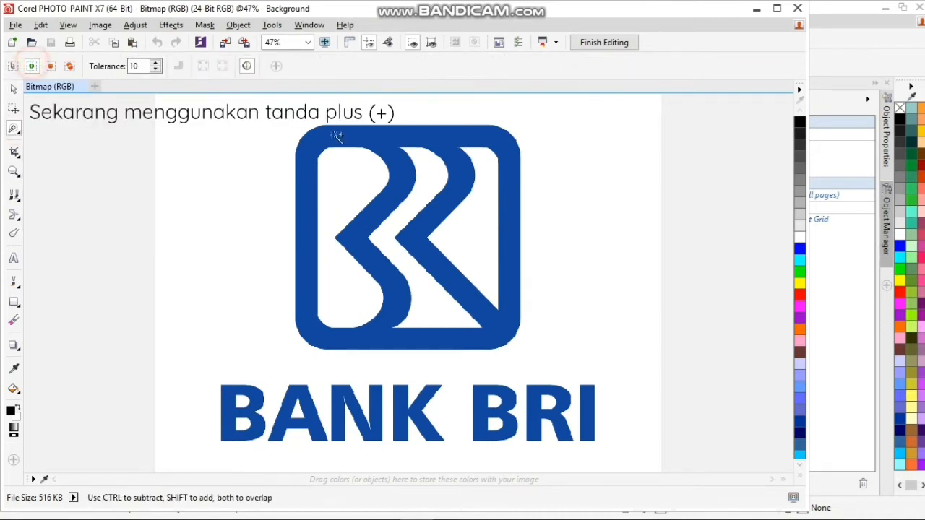
Add the blue emblem and every letter of BANK BRI to the mask
click(369, 137)
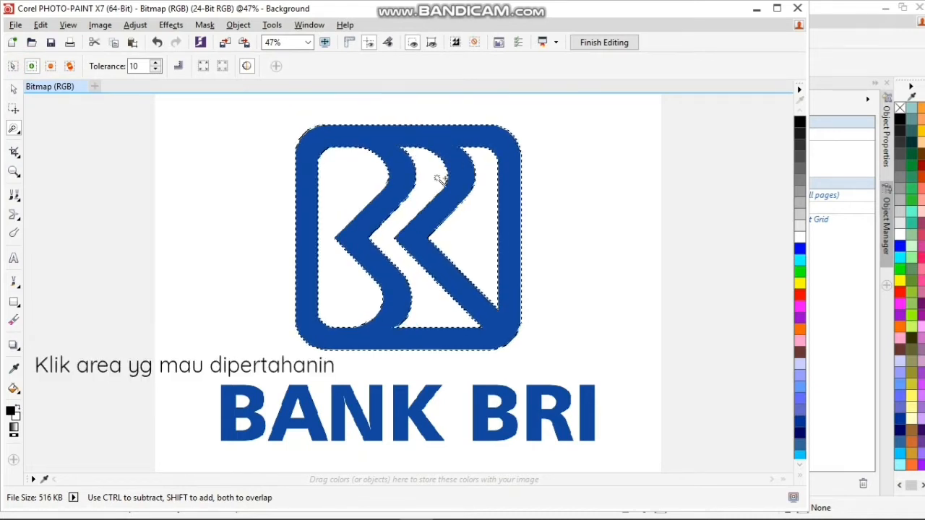
click(252, 406)
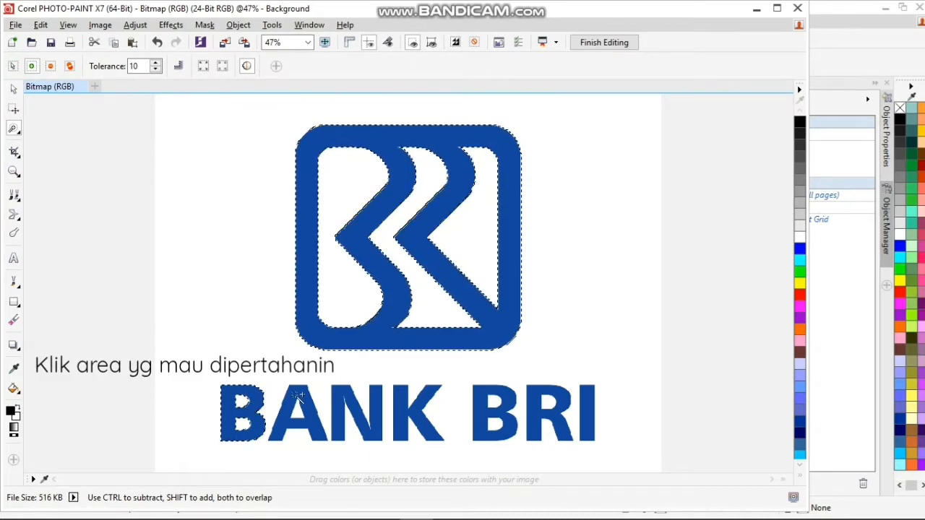
click(293, 412)
click(337, 394)
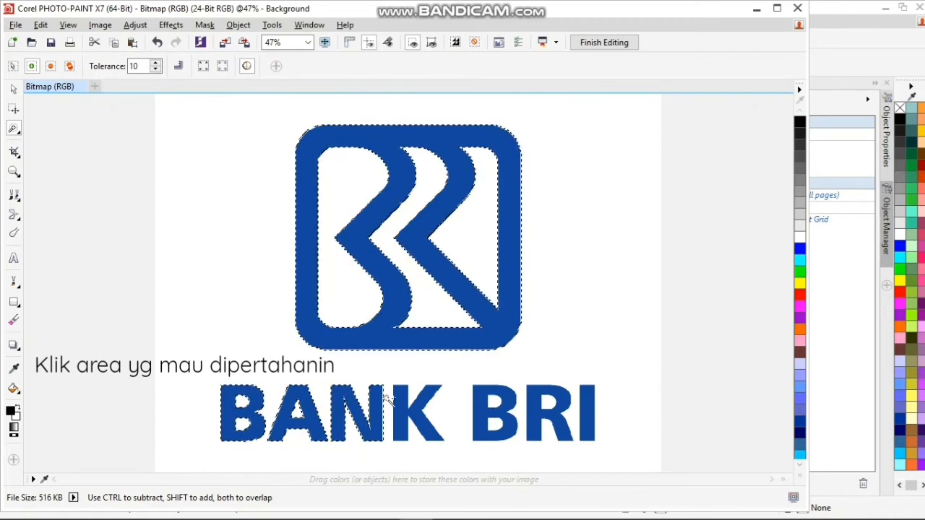
click(415, 412)
click(484, 410)
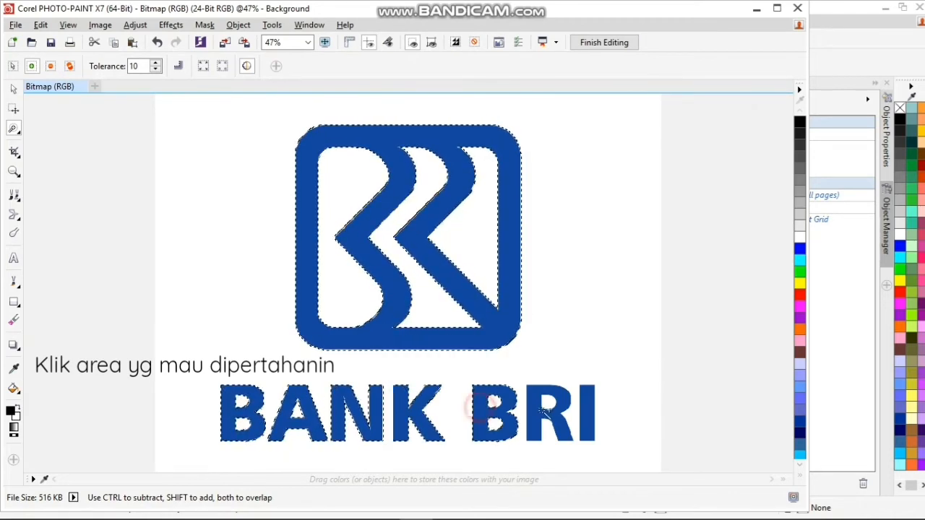
click(543, 402)
click(587, 402)
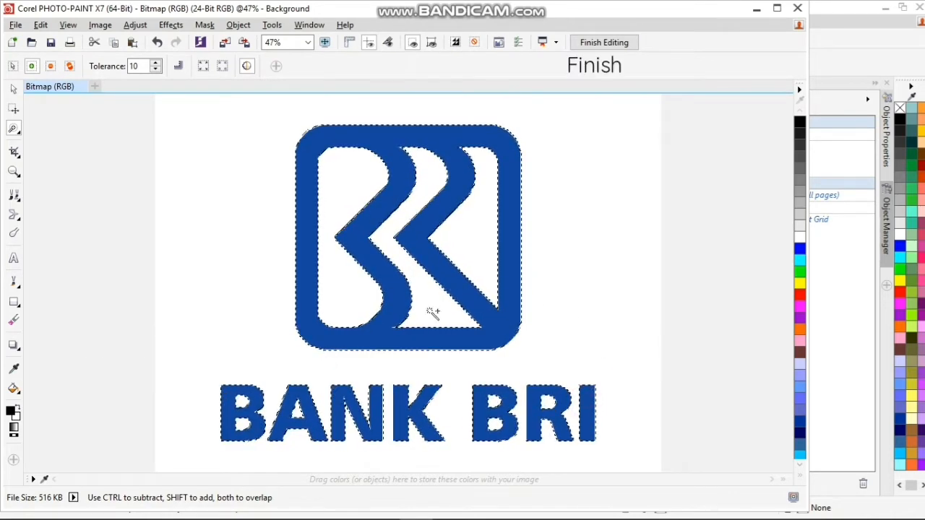
Finish editing, save the changes to the bitmap, close Corel PHOTO-PAINT to return to CorelDRAW, and deselect the logo
click(597, 46)
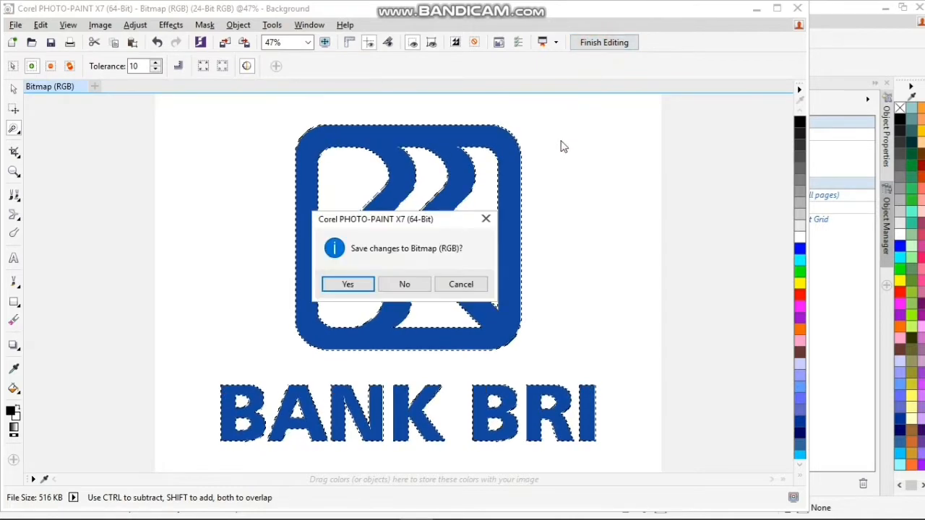
click(354, 283)
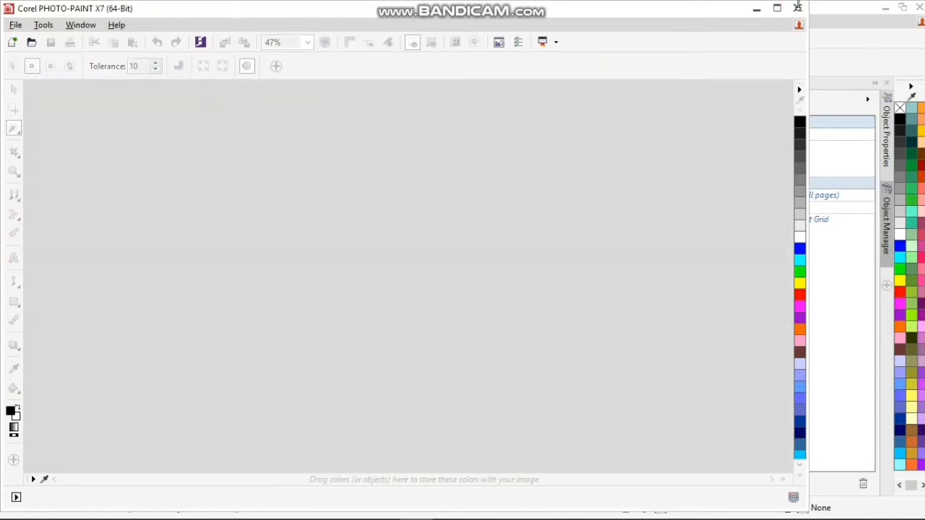
click(797, 7)
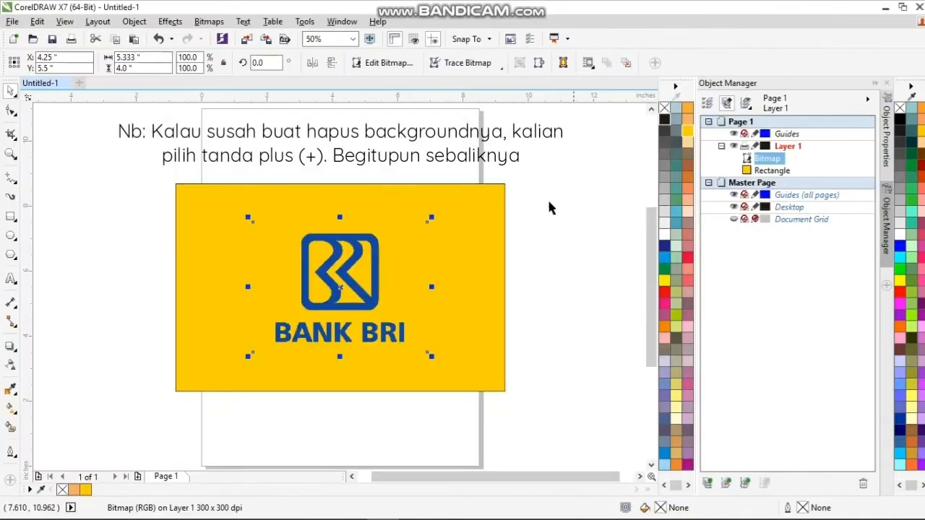
click(547, 205)
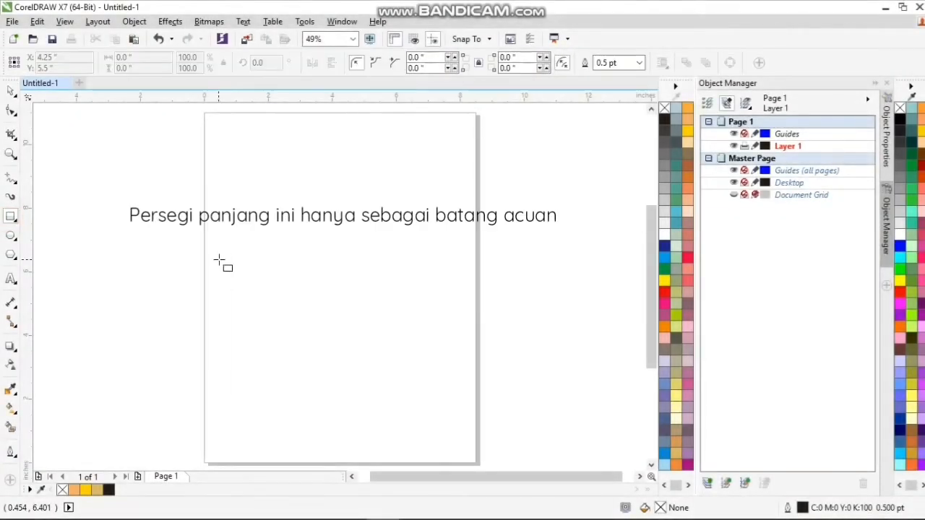
Draw a long horizontal rectangle about 7.77 by 0.51 inches across the page's middle and fill it with Deep Yellow
drag(219, 260, 467, 275)
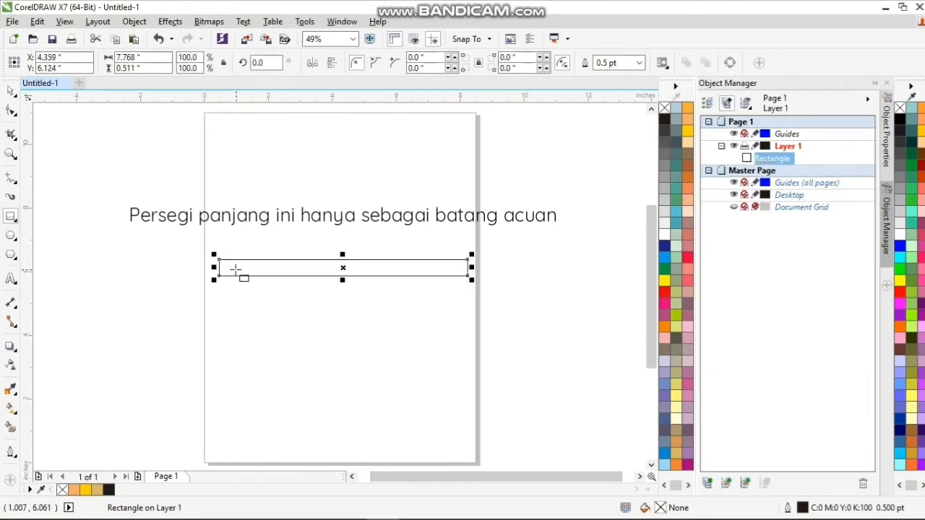
click(85, 490)
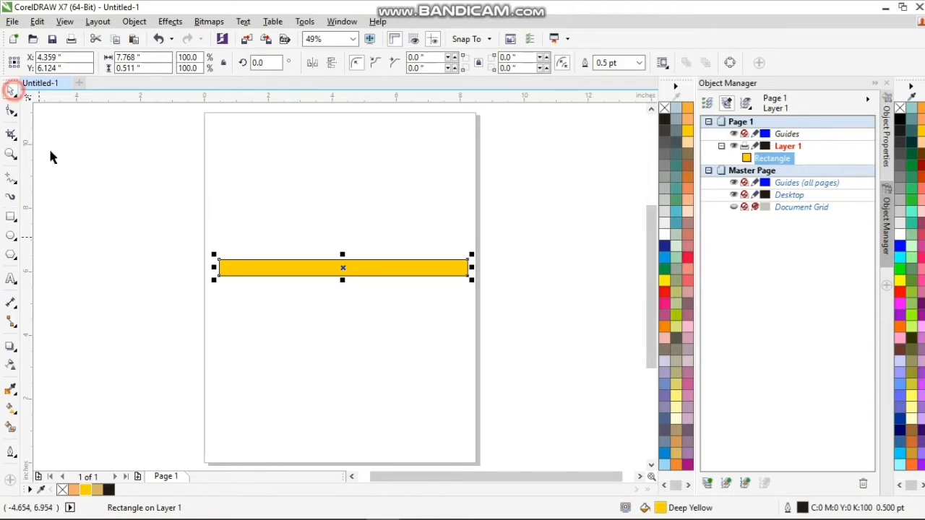
click(658, 113)
click(430, 177)
Draw an upright rectangle about 0.97 by 1.09 inches across the yellow bar near its left end and nudge it up 0.04 inches
scroll(247, 267, up, 3)
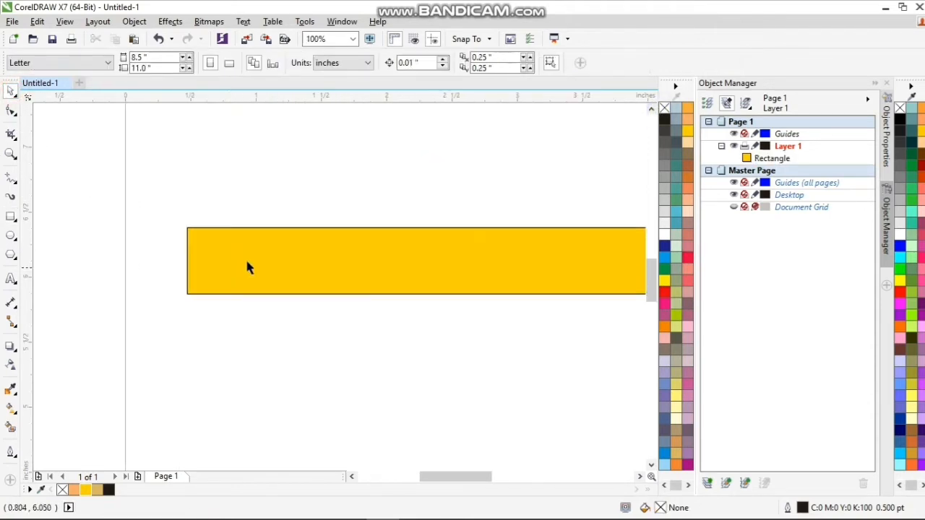
click(11, 217)
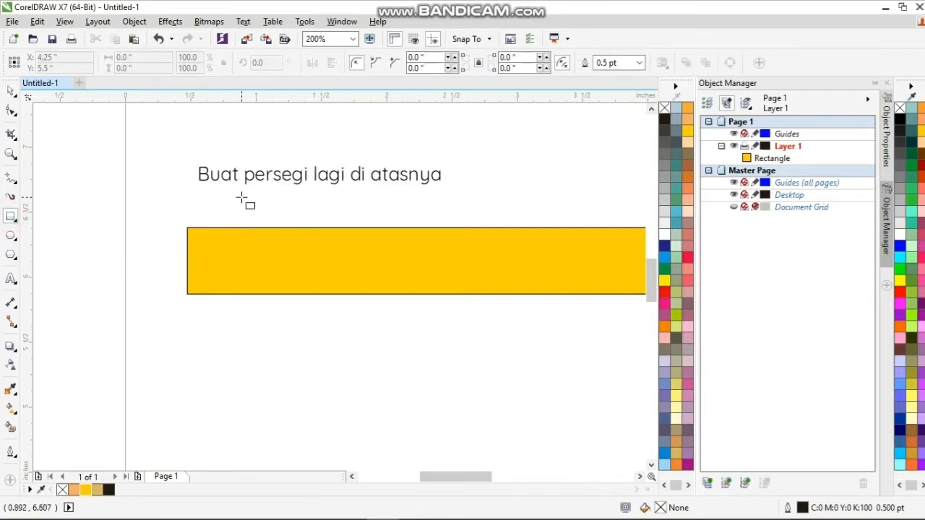
drag(241, 197, 369, 339)
click(10, 93)
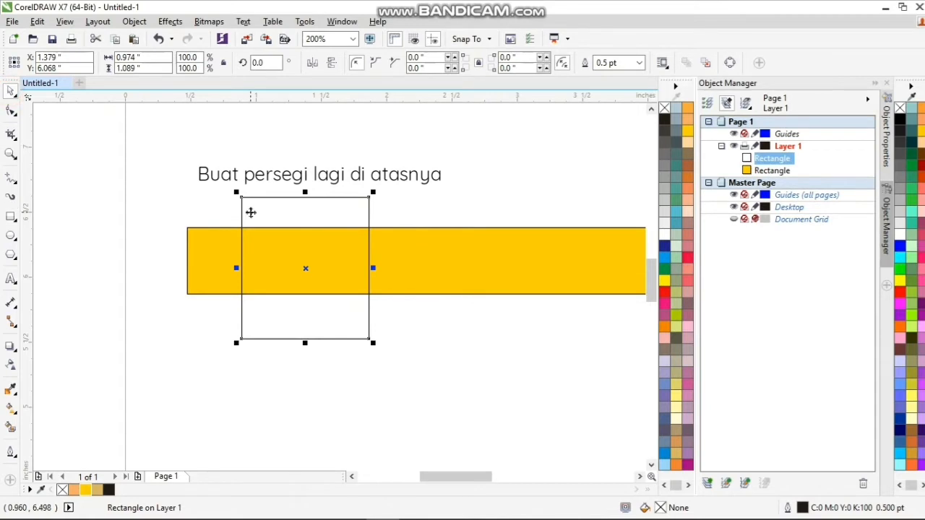
key(Up)
key(Up)
key(Up)
key(Up)
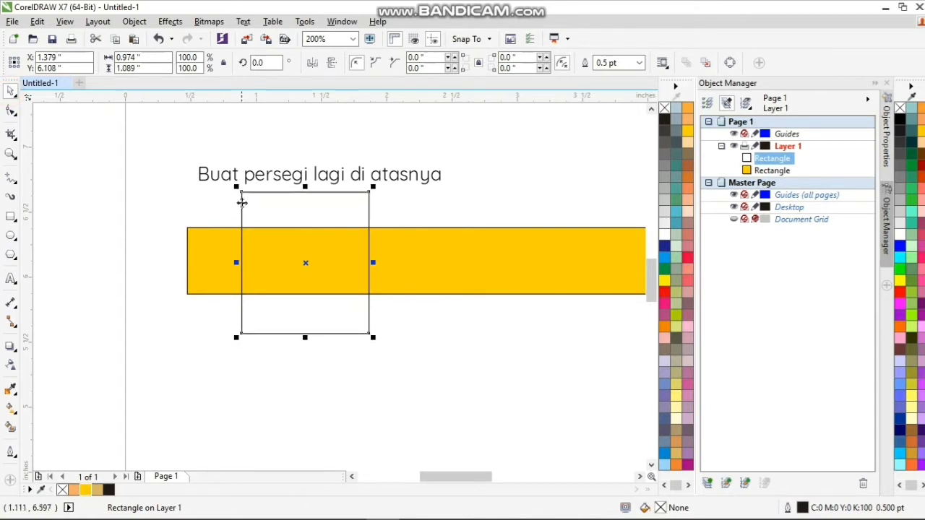
Skew the upright rectangle horizontally to the right into a parallelogram about 1.37 inches wide overall
click(306, 262)
drag(305, 186, 357, 190)
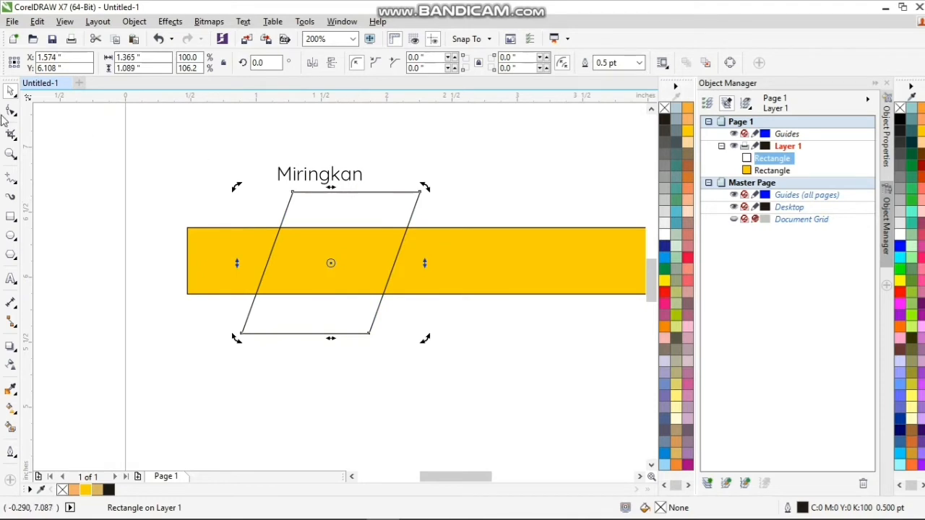
click(328, 243)
scroll(270, 306, up, 1)
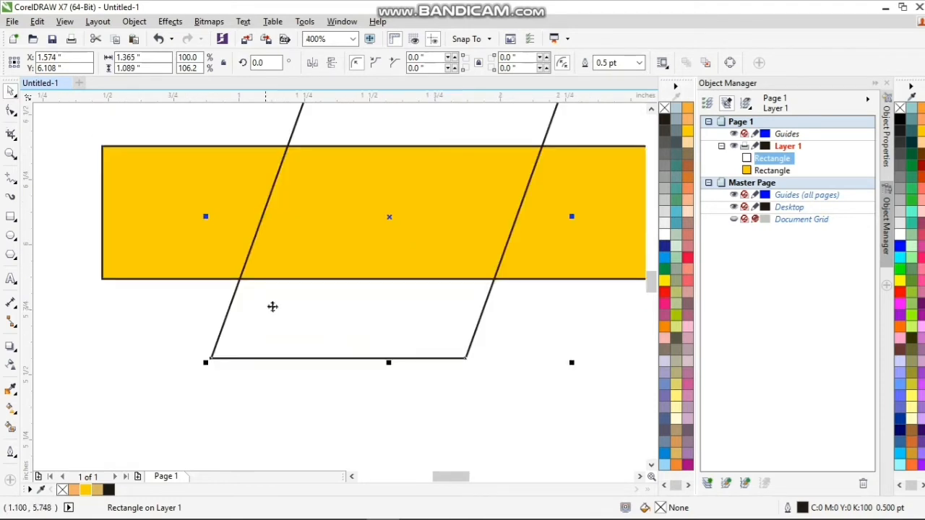
Align the parallelogram vertically to the centre of the yellow bar and deselect everything
scroll(272, 305, down, 1)
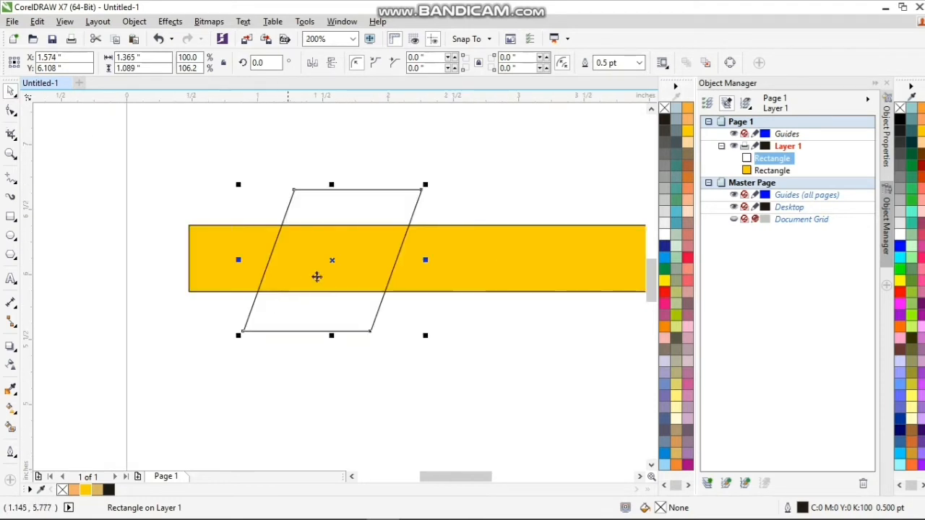
shift+click(435, 260)
click(488, 179)
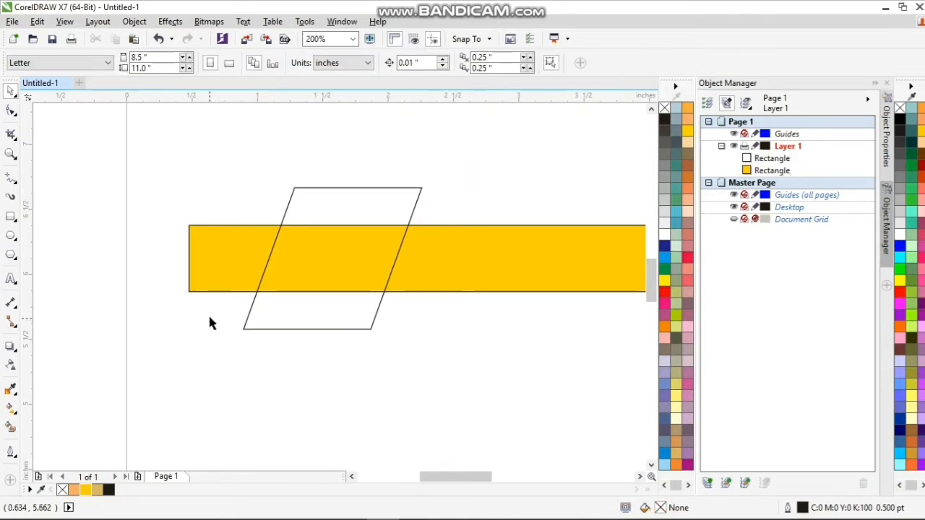
Draw a three-sided polygon about 0.32 by 0.29 inches below the yellow bar, beside the parallelogram's lower-left corner
scroll(264, 323, up, 2)
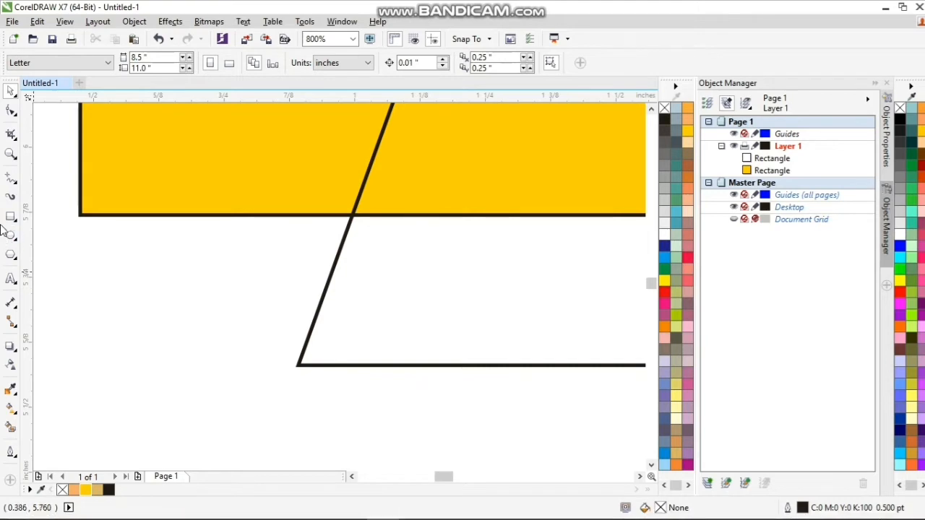
scroll(282, 341, down, 3)
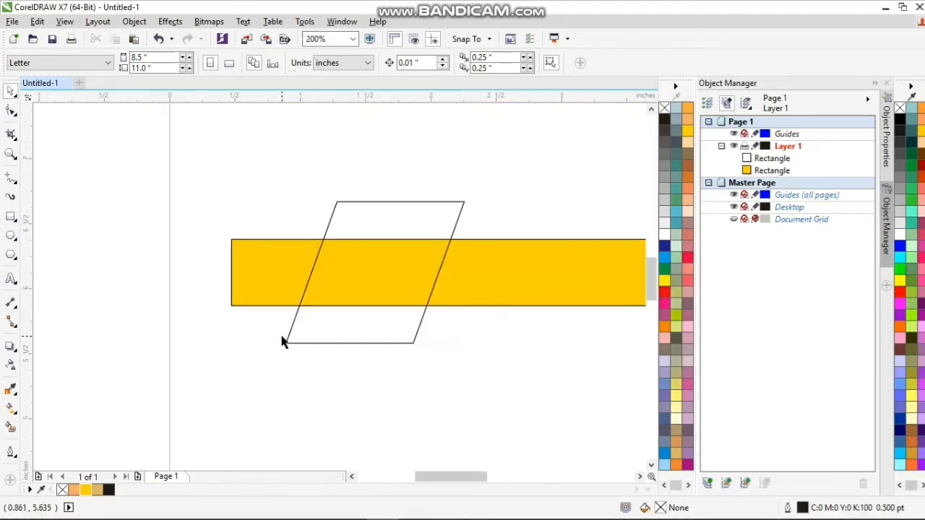
scroll(281, 341, up, 3)
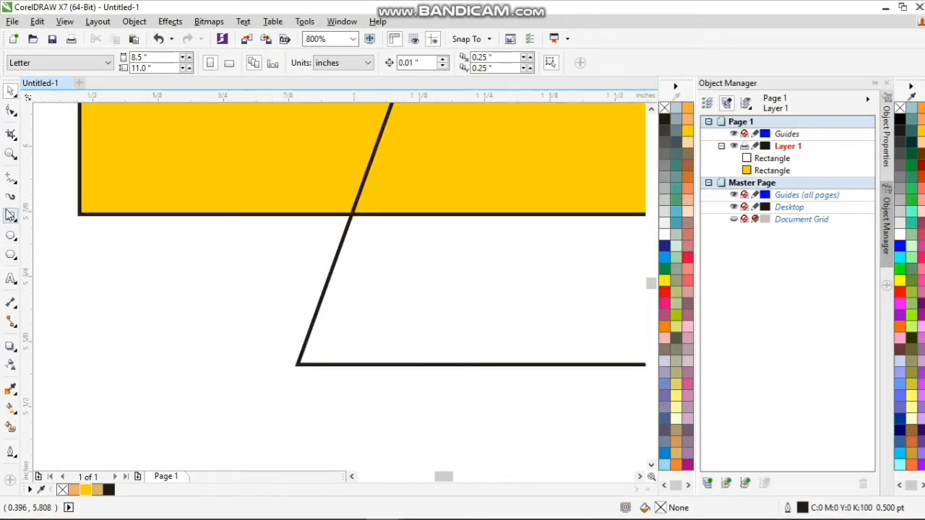
click(11, 254)
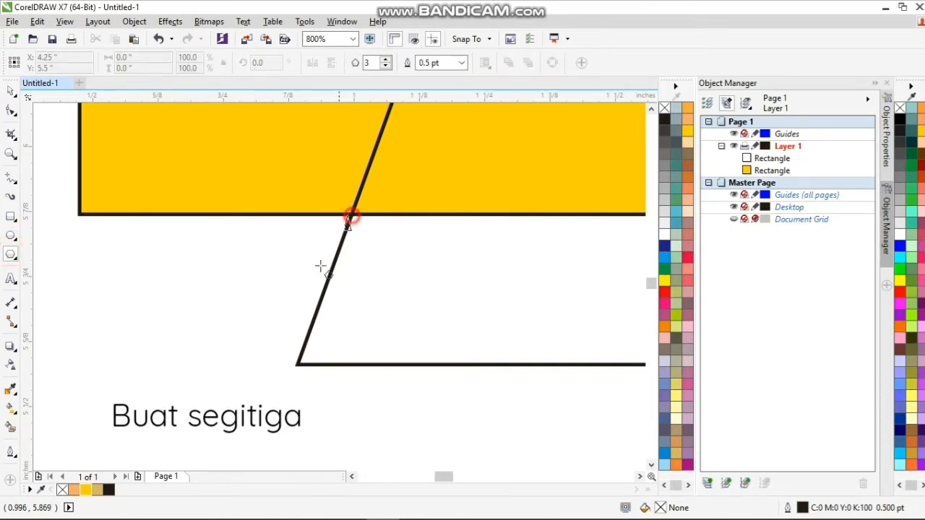
drag(337, 216, 174, 395)
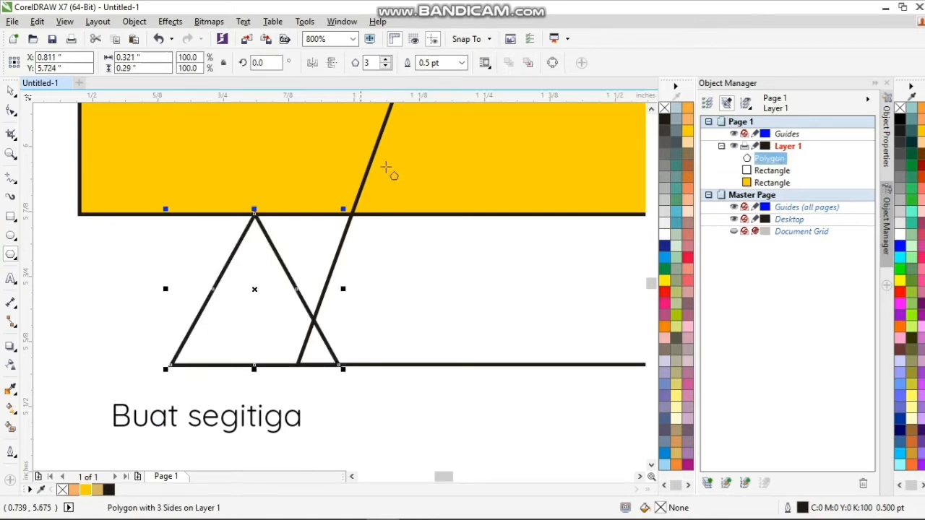
Flip the triangle vertically and stretch it upward to about 0.324 inches high, overlapping the yellow bar's lower edge
click(332, 62)
key(space)
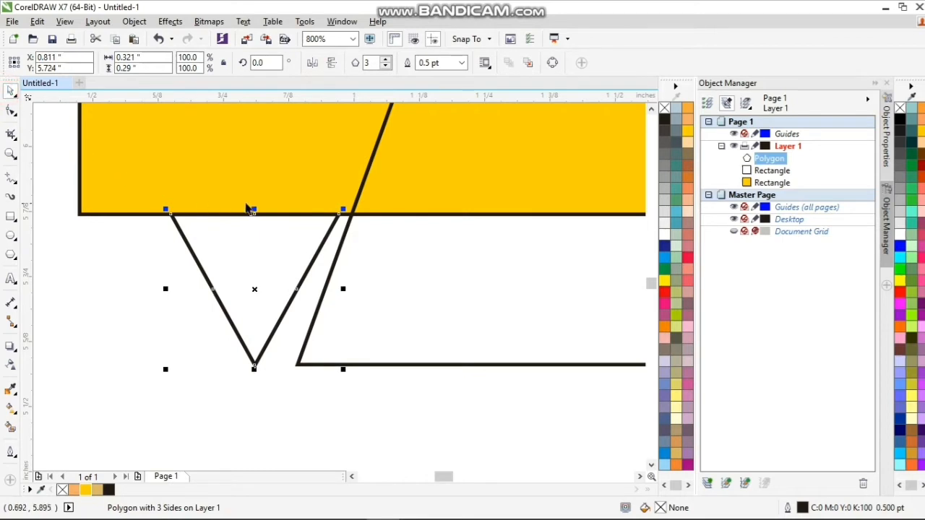
drag(255, 208, 254, 196)
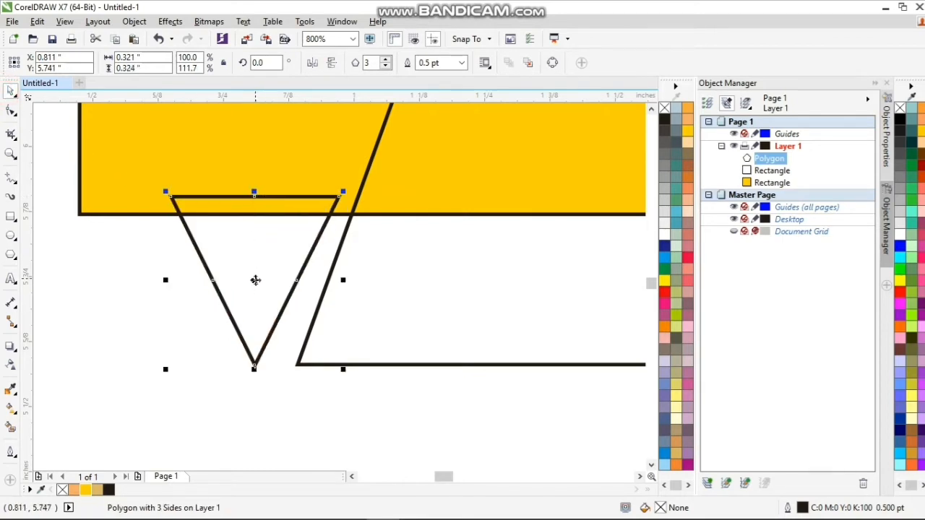
Move the triangle about 0.04 inches right so its upper-right corner meets the parallelogram's slanted edge
drag(253, 279, 274, 283)
scroll(307, 332, up, 1)
scroll(306, 332, down, 1)
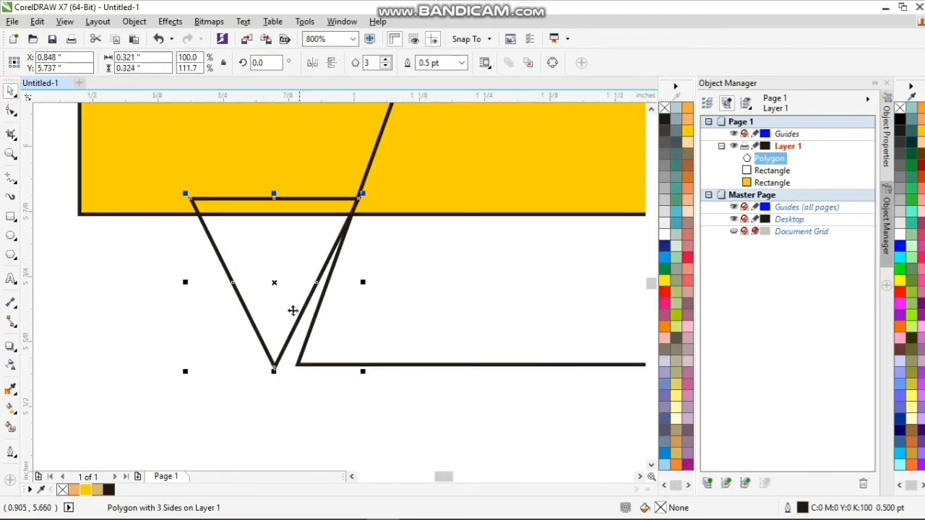
Fill the parallelogram with Peach
scroll(274, 279, down, 1)
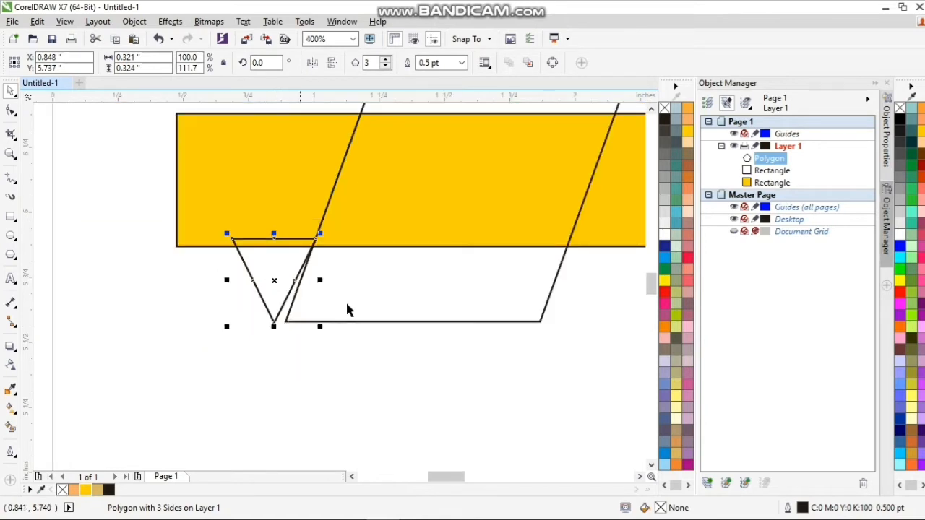
click(349, 307)
click(75, 490)
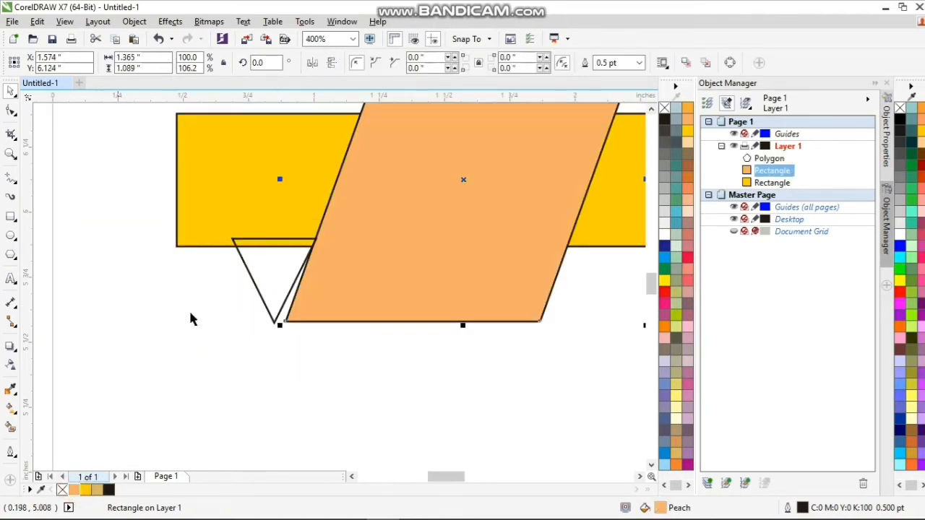
Remove the outlines from the yellow bar and the peach parallelogram
click(224, 199)
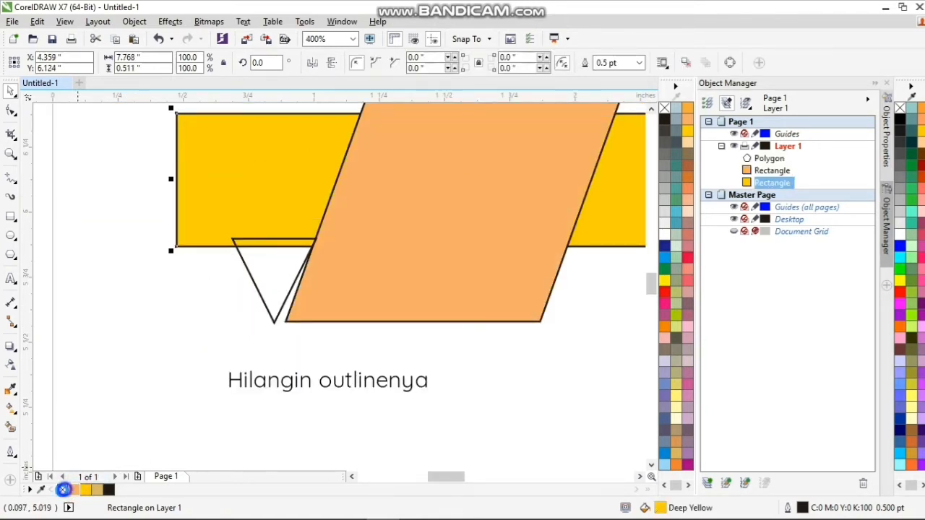
right_click(63, 490)
click(149, 415)
click(347, 293)
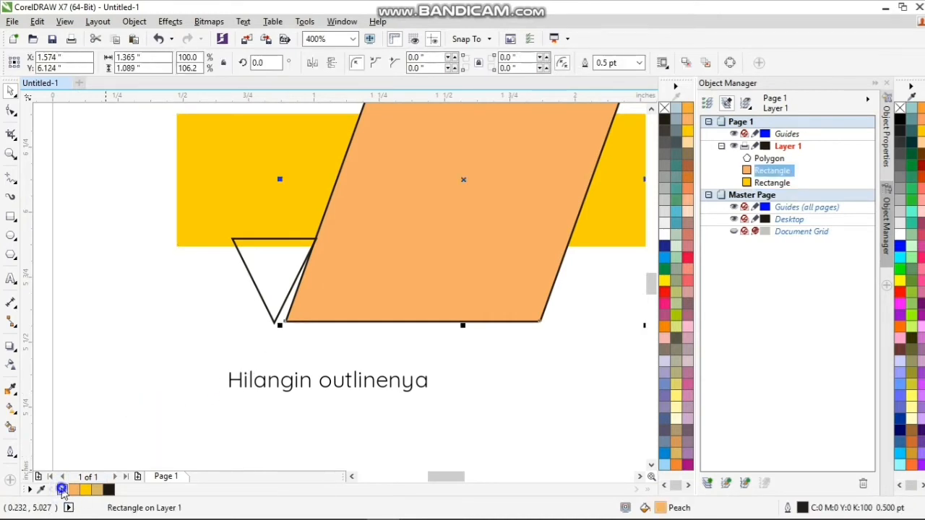
right_click(62, 491)
click(154, 423)
Move the triangle about 0.05 inches right so its lower tip meets the parallelogram's lower-left corner
scroll(268, 268, up, 4)
click(265, 268)
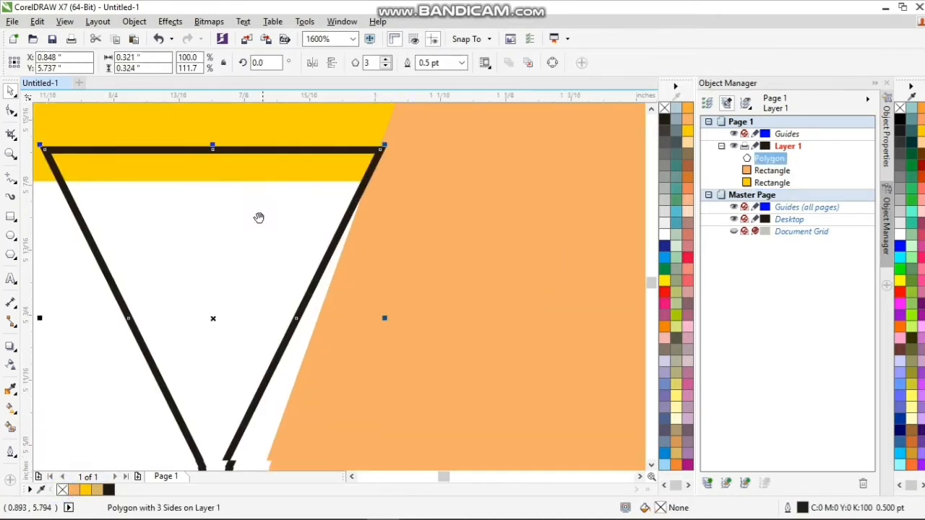
scroll(259, 217, down, 2)
drag(256, 233, 283, 232)
scroll(274, 239, up, 1)
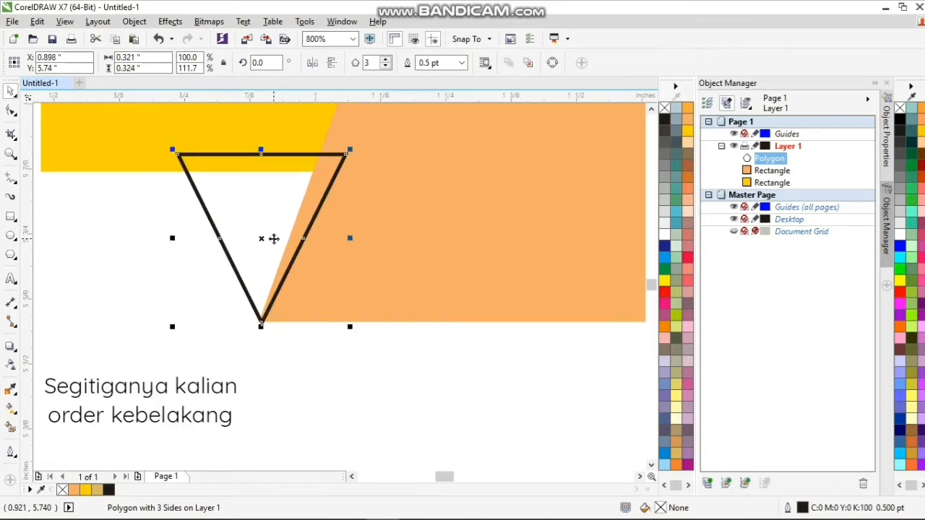
Send the triangle to the back, behind the yellow bar and the parallelogram, and deselect it
right_click(272, 239)
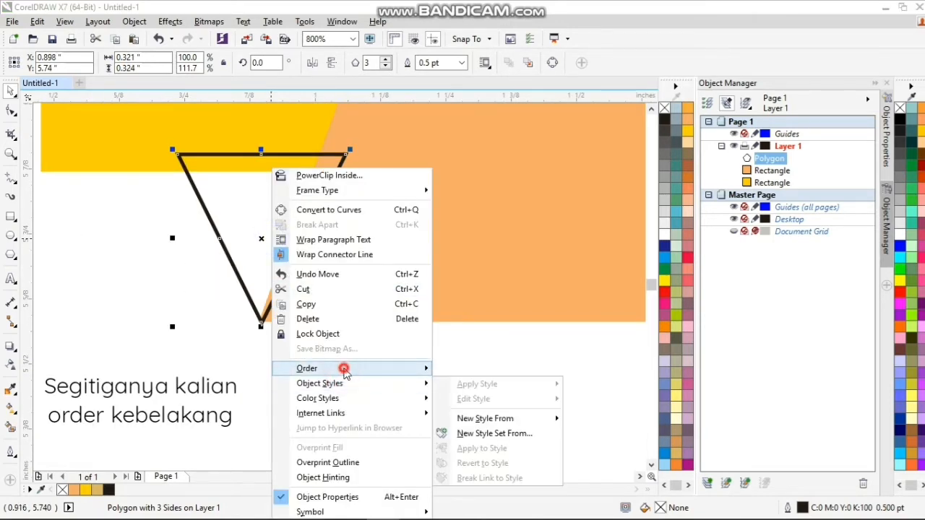
mouse_move(367, 371)
click(473, 417)
click(377, 384)
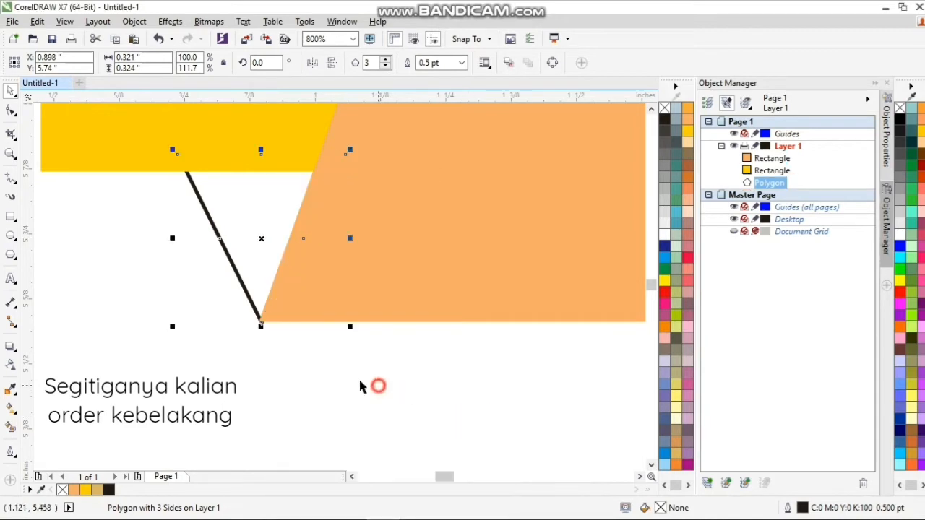
Try to reshape the polygon by moving its upper-left node with the Shape tool, and undo the change
scroll(262, 327, up, 2)
click(8, 110)
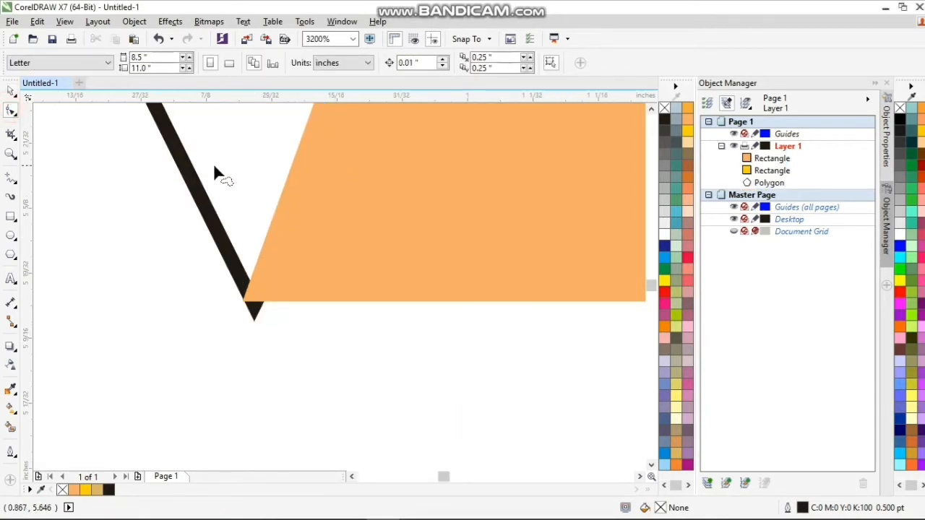
click(214, 165)
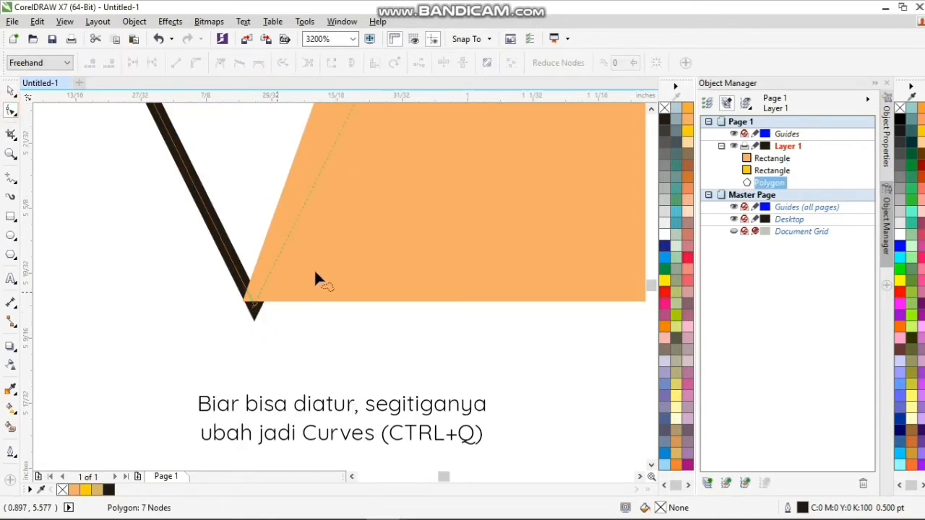
scroll(174, 217, down, 2)
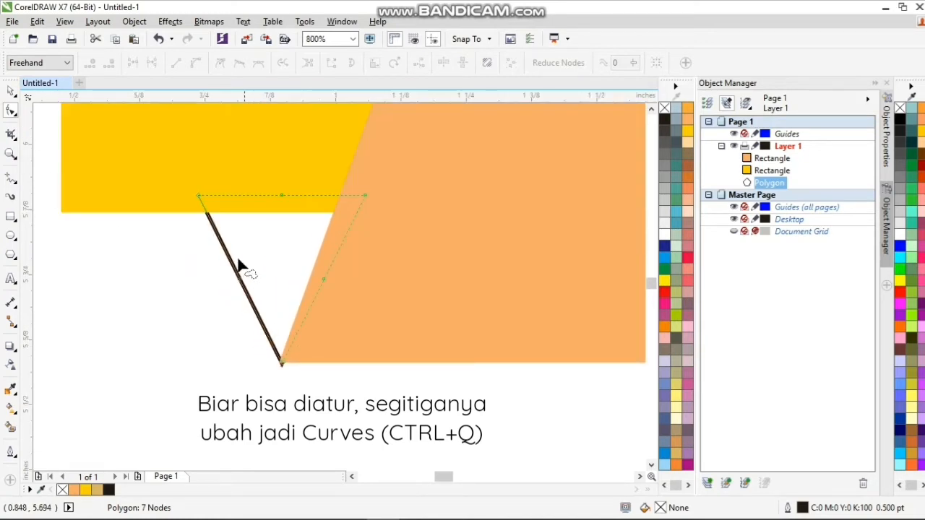
drag(199, 197, 128, 288)
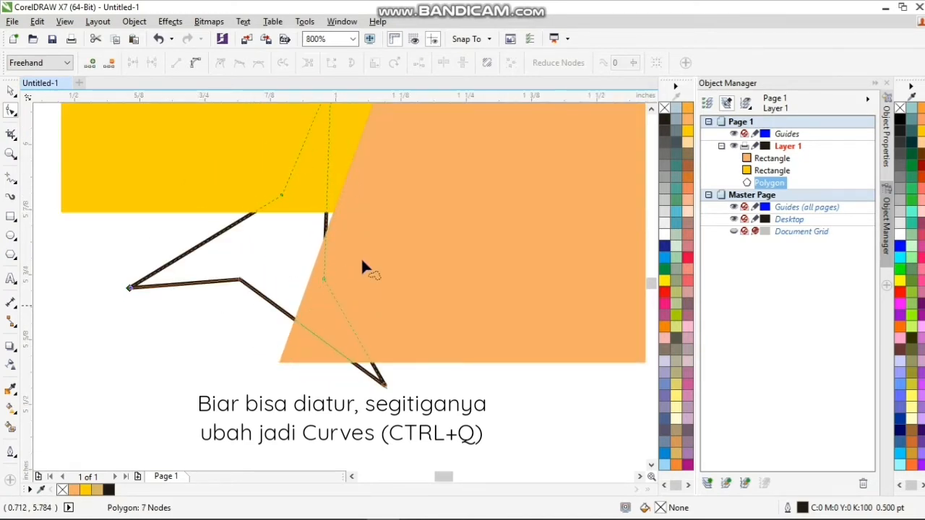
click(158, 39)
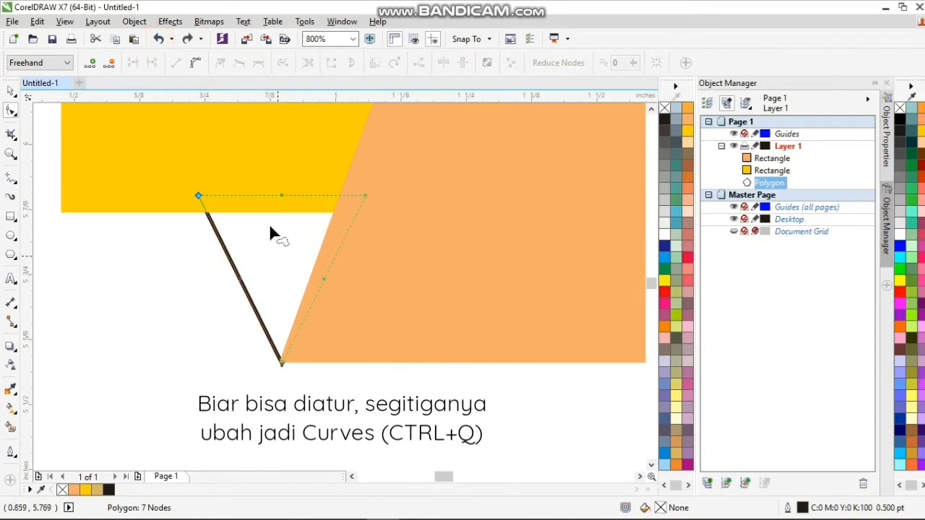
Convert the triangle to curves and move its bottom node onto the parallelogram's lower-left corner
click(10, 93)
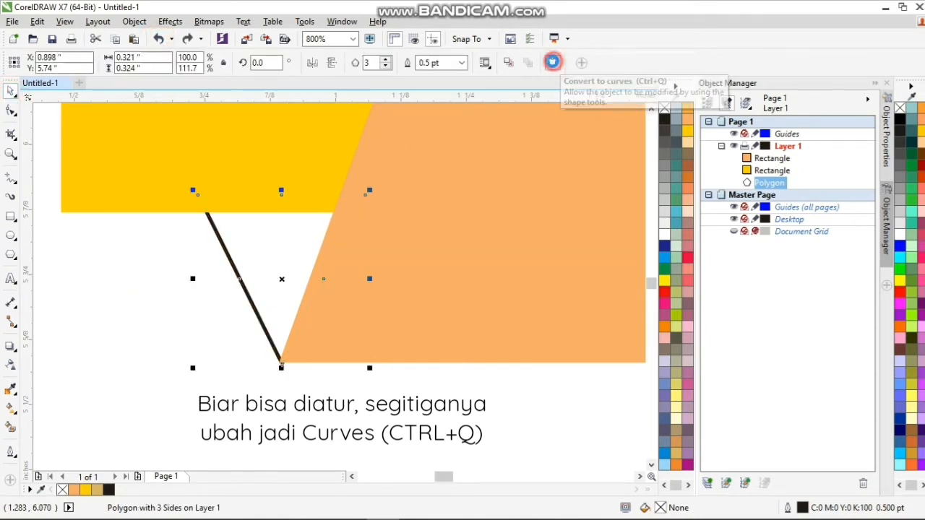
click(552, 64)
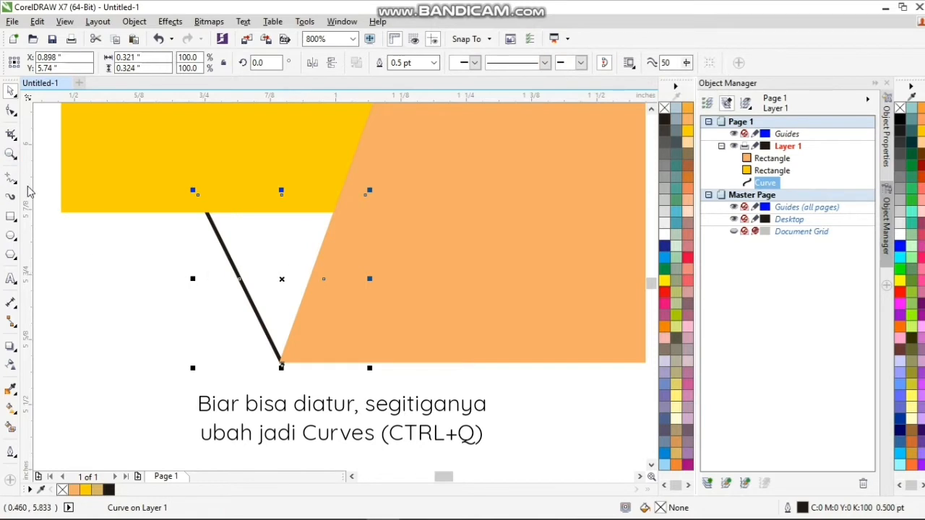
click(11, 110)
scroll(282, 372, up, 1)
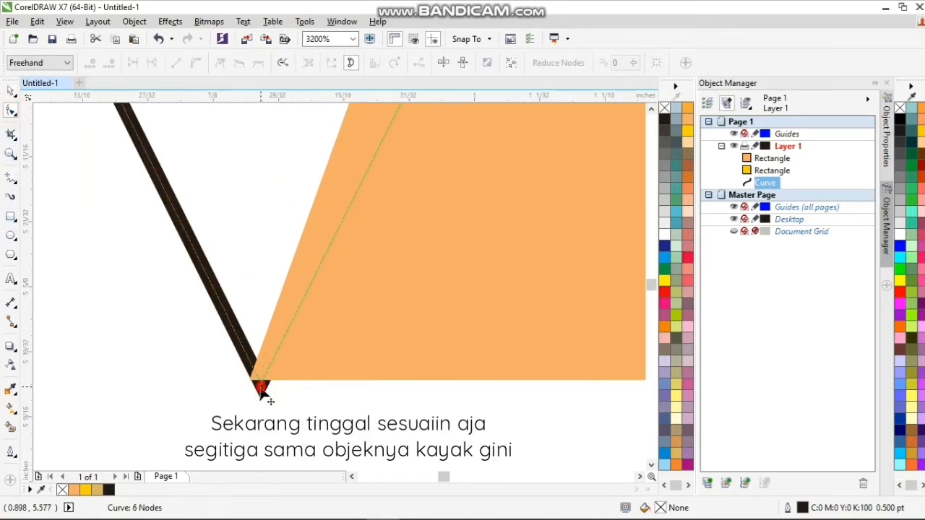
drag(262, 390, 257, 379)
scroll(257, 383, down, 1)
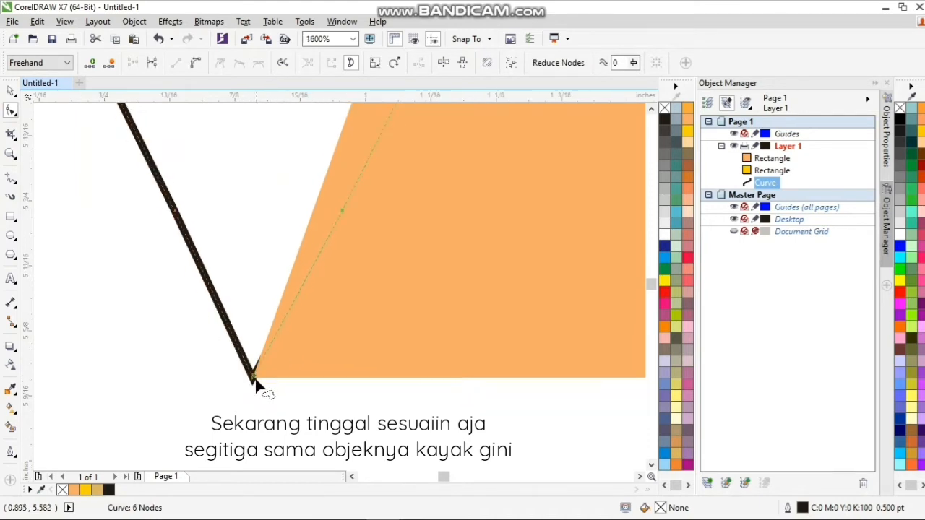
Fill the triangle with Black, remove its outline, and deselect it
scroll(256, 385, up, 1)
click(108, 490)
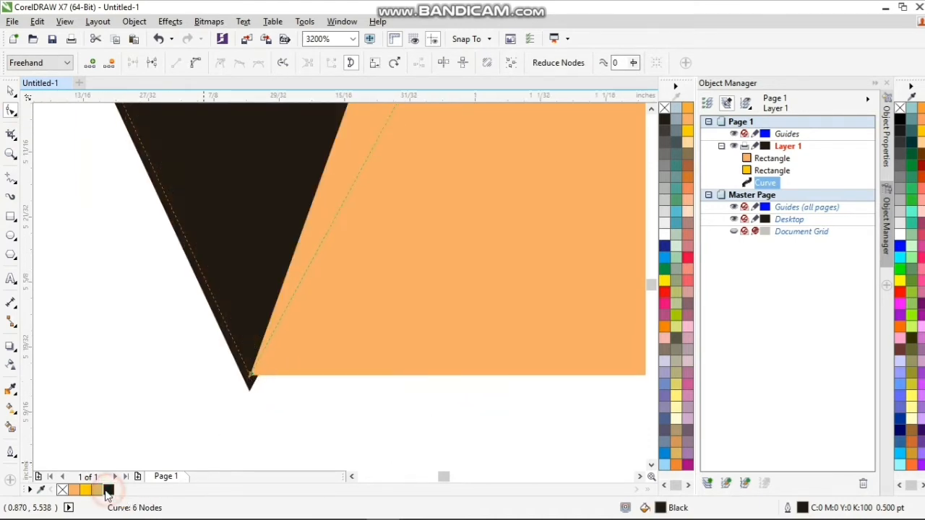
right_click(62, 490)
scroll(241, 409, down, 3)
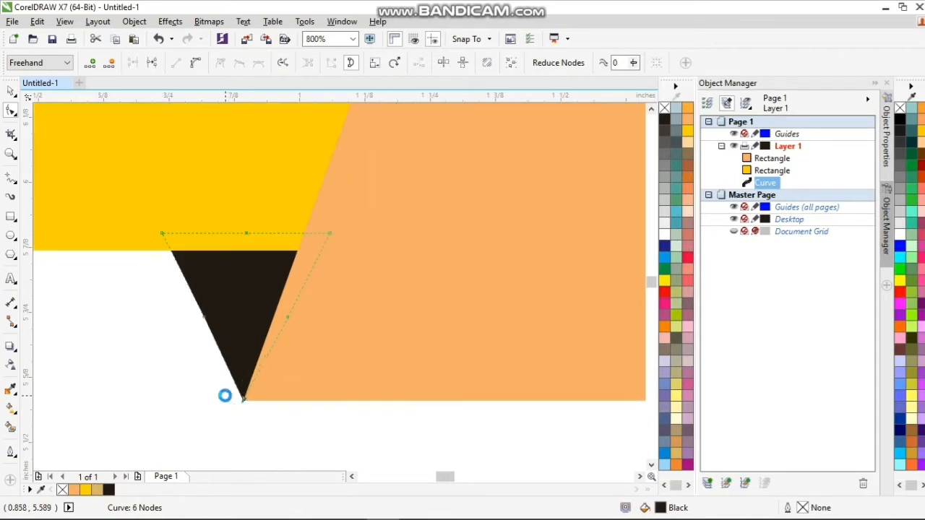
click(11, 94)
click(62, 305)
Duplicate the black triangle and place the copy at the yellow bar's upper edge, just right of the parallelogram
scroll(258, 362, up, 1)
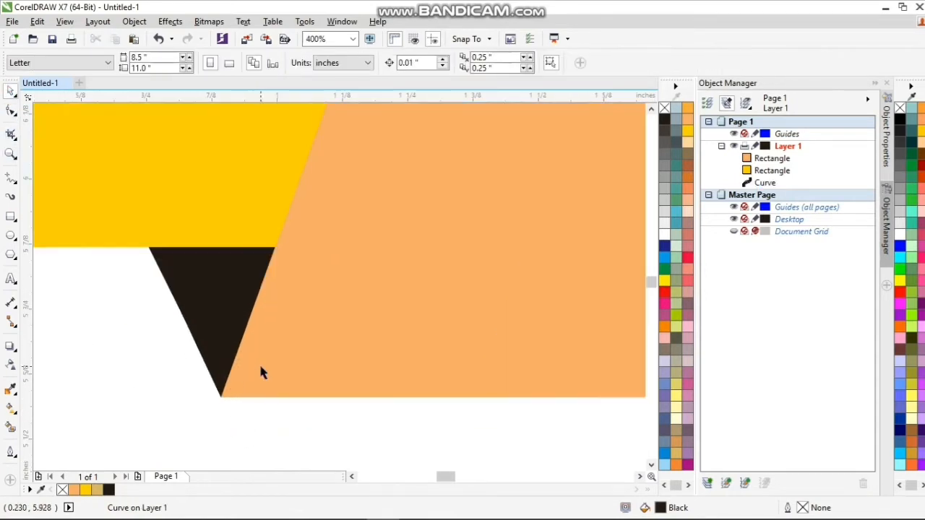
scroll(260, 361, down, 2)
scroll(266, 359, up, 2)
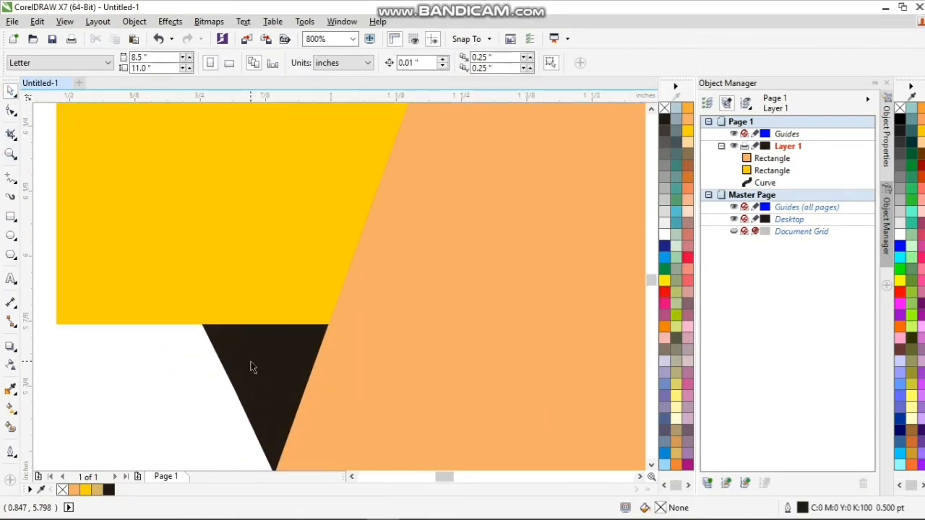
scroll(252, 367, down, 2)
click(173, 400)
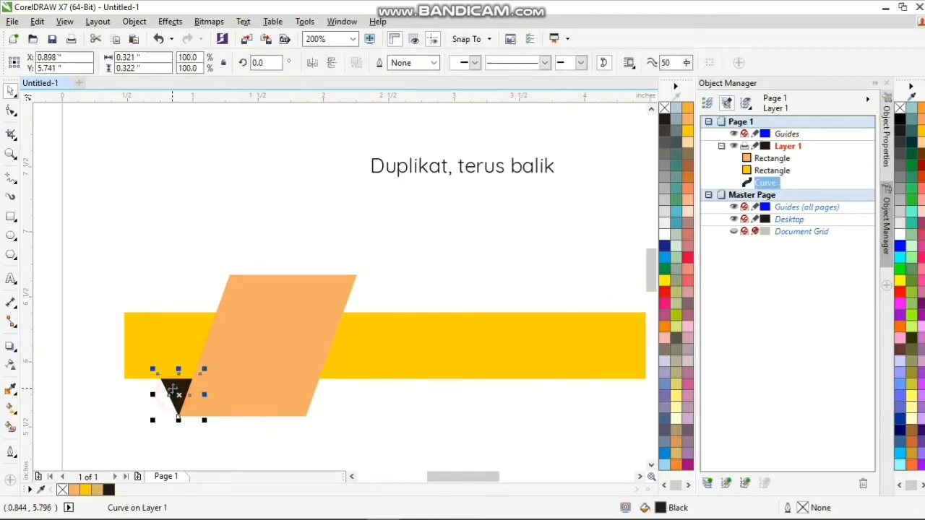
key(ctrl+d)
drag(372, 306, 371, 301)
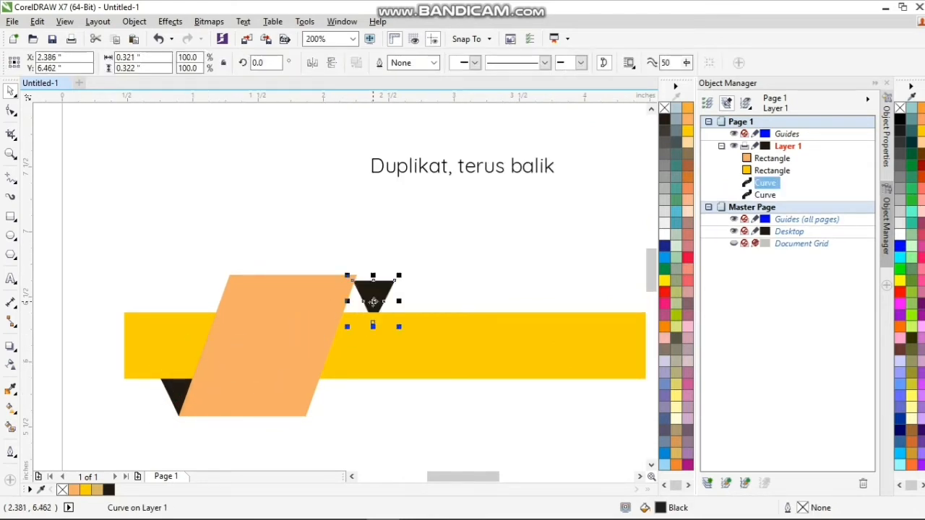
Flip the triangle copy vertically and align its tip with the parallelogram's upper-right corner
scroll(368, 299, up, 2)
click(332, 63)
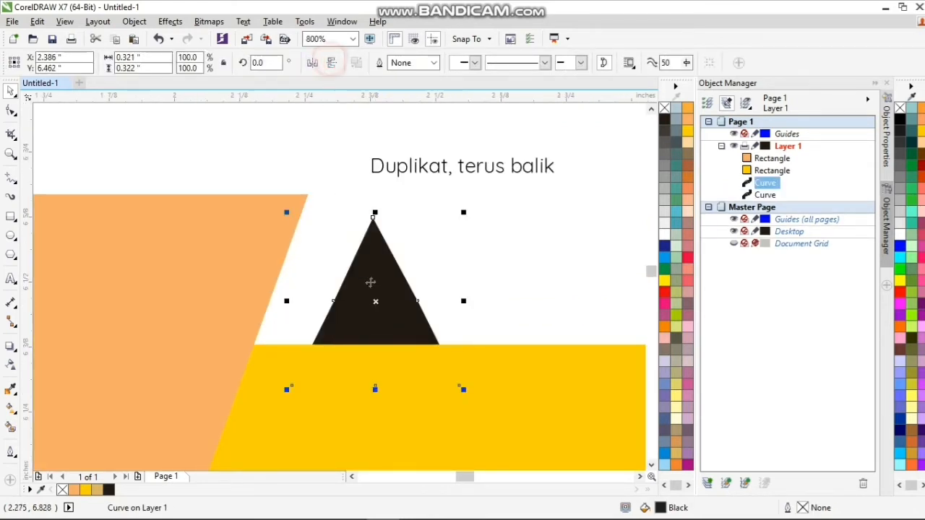
drag(376, 305, 309, 279)
shift+click(244, 241)
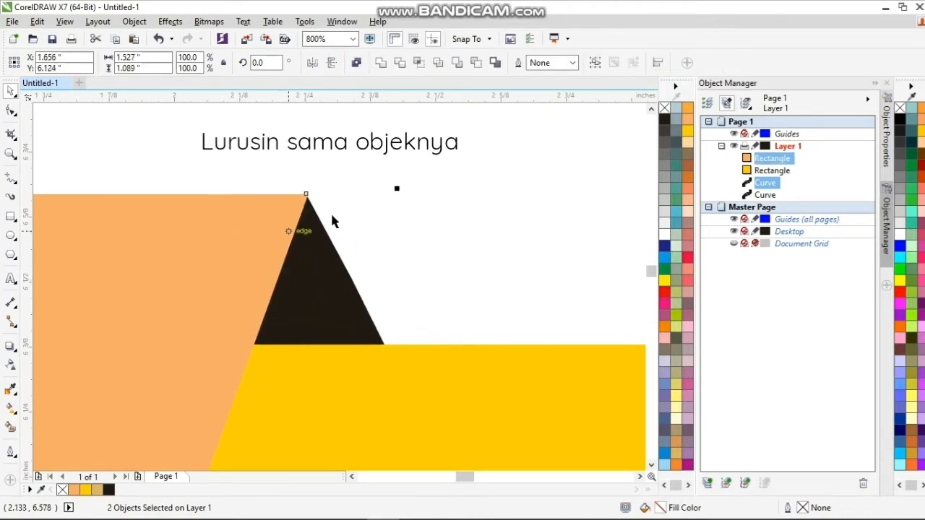
Fine-tune the upper black triangle so its tip meets the parallelogram's upper-right corner, and deselect it
click(382, 188)
scroll(322, 214, up, 1)
mouse_move(352, 278)
mouse_down()
mouse_move(346, 282)
mouse_move(360, 285)
mouse_up()
click(440, 255)
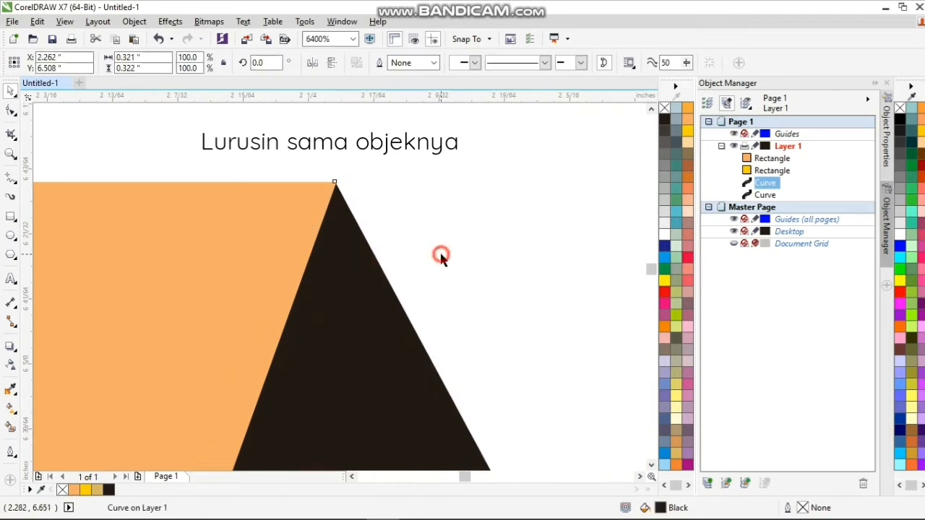
scroll(439, 253, down, 6)
drag(418, 283, 315, 293)
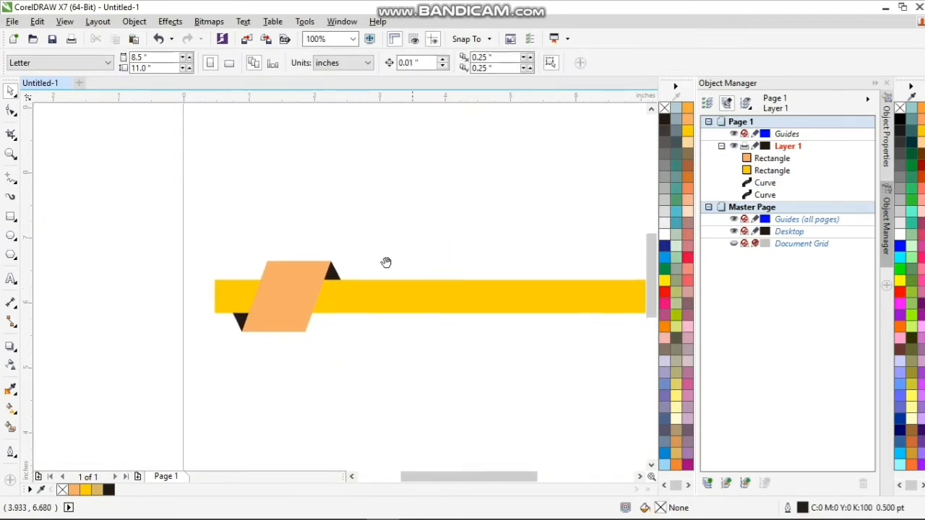
drag(385, 262, 254, 259)
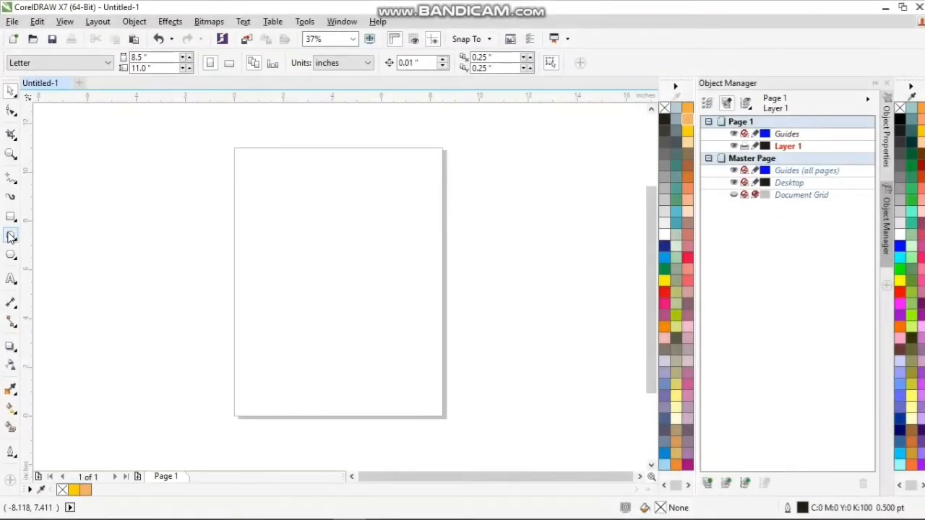
Draw a circle about 6.53 inches in diameter on the page, fill it with green and remove its outline
key(F7)
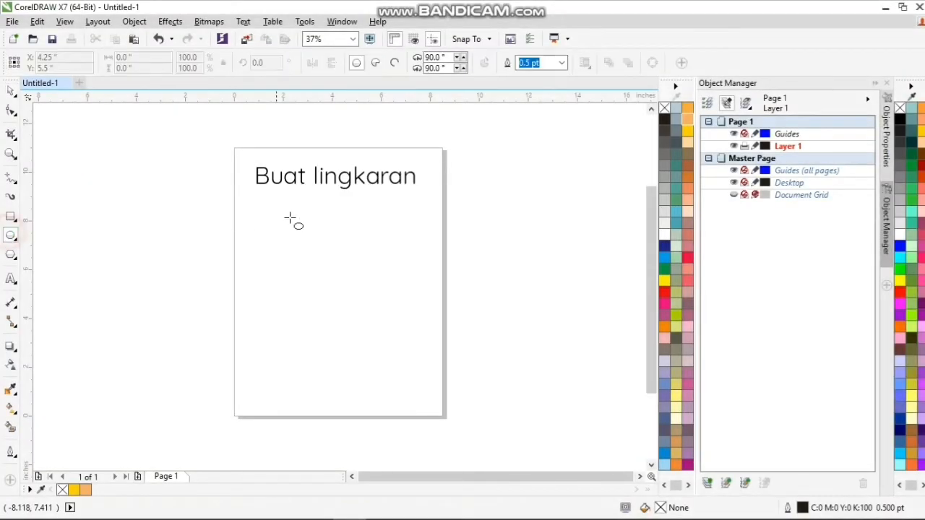
drag(262, 200, 396, 358)
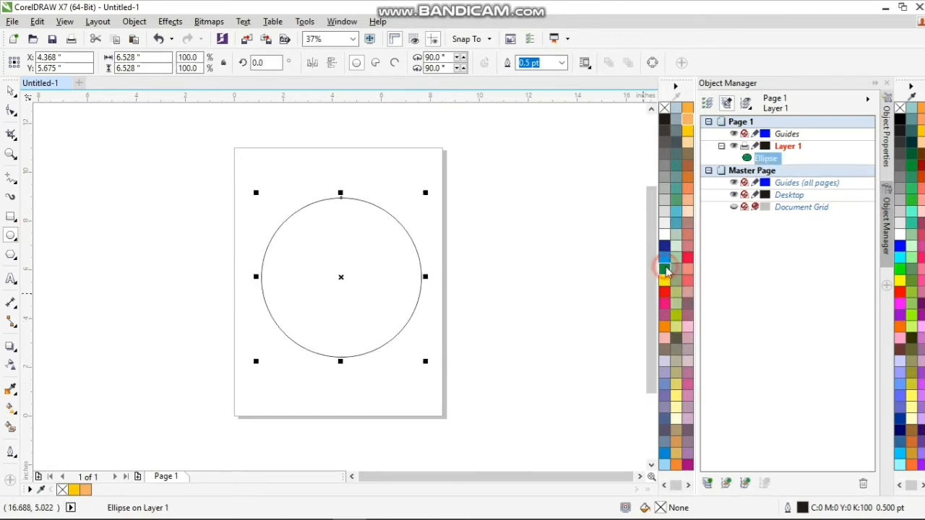
click(666, 270)
right_click(664, 107)
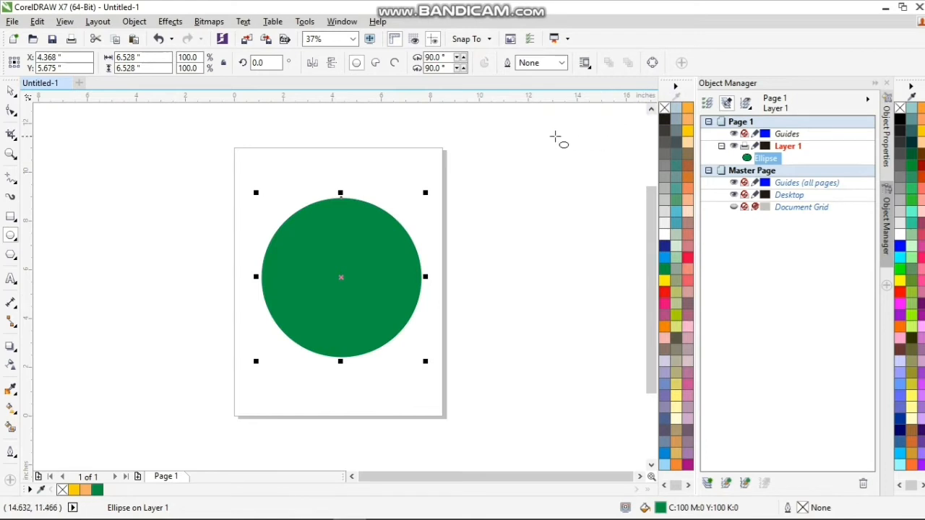
Paste the copied WhatsApp icon bitmap onto the green circle, shrink it to fit well inside, and deselect it
key(ctrl+v)
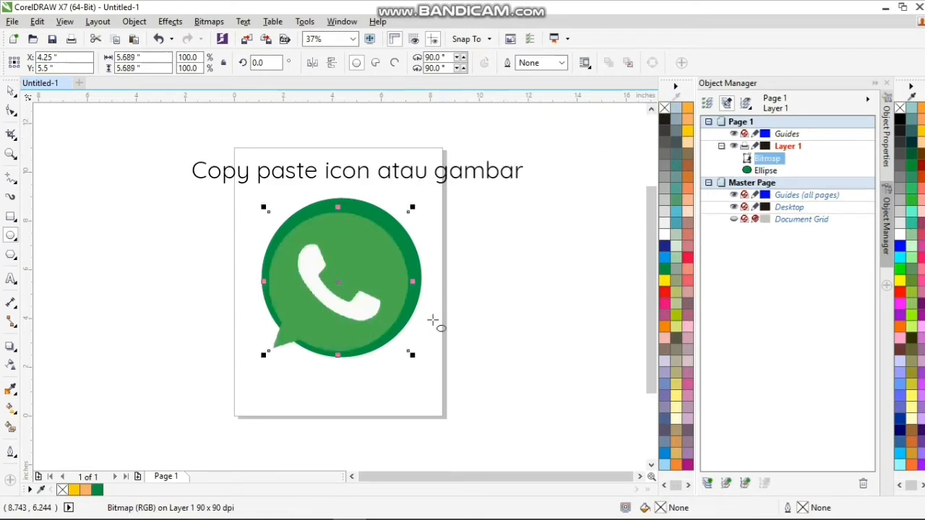
drag(413, 359, 429, 325)
click(427, 325)
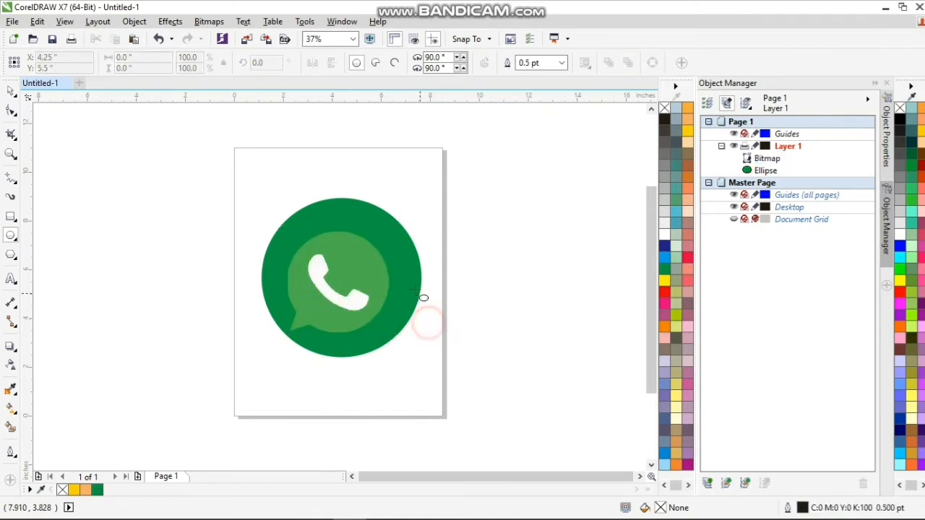
Select the icon bitmap and the green circle together, center both to the page, and deselect them
click(10, 88)
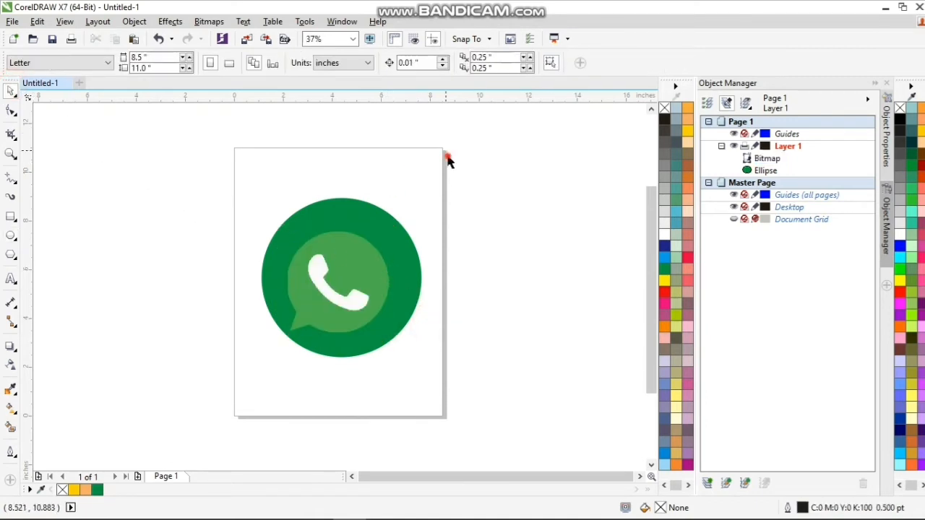
drag(446, 156, 231, 377)
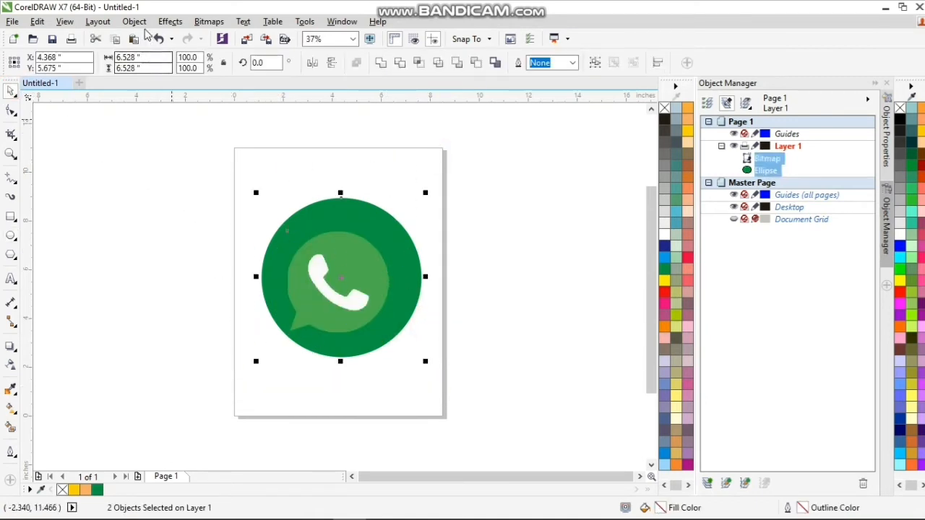
click(134, 21)
mouse_move(186, 175)
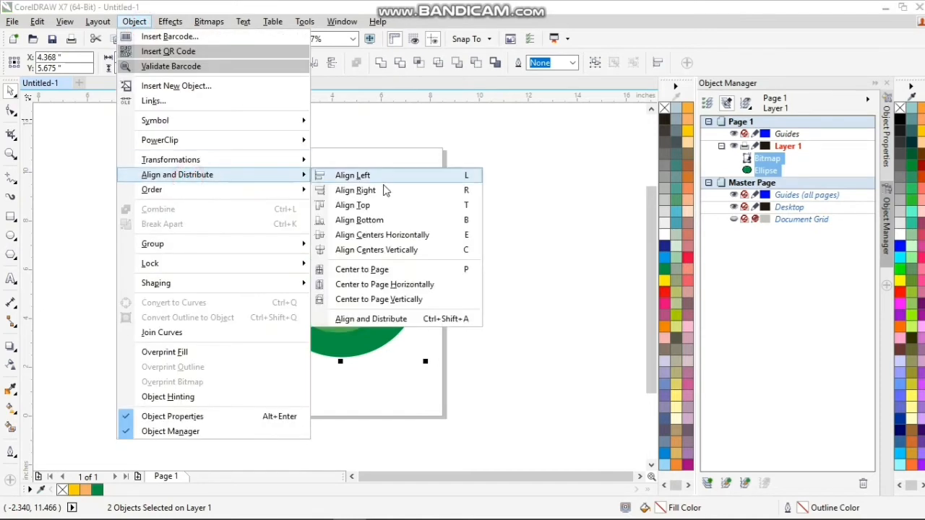
click(390, 272)
click(482, 183)
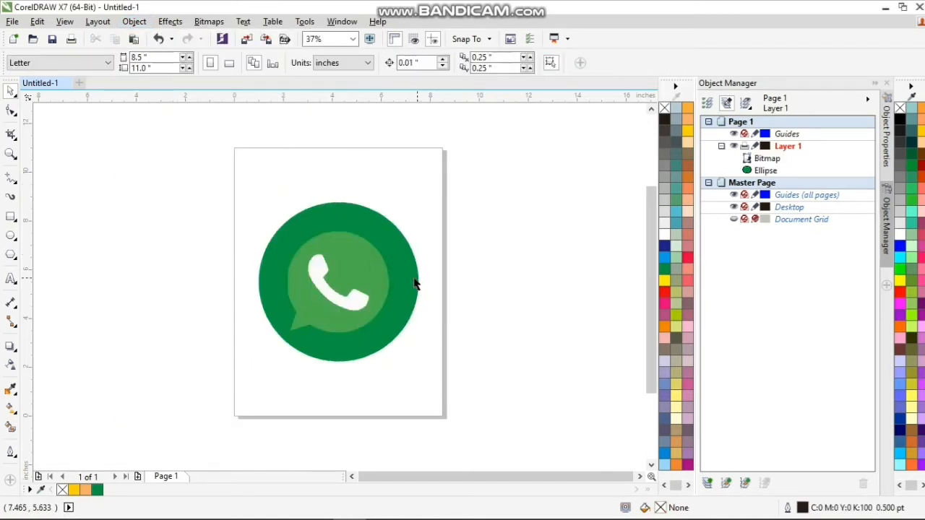
Recolor the circle behind the icon light green, and deselect it
click(415, 281)
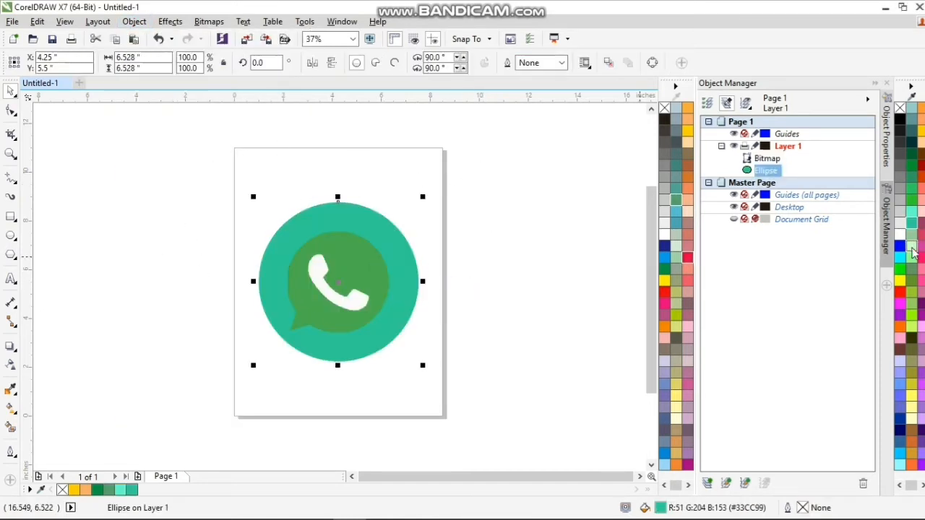
click(912, 247)
click(911, 259)
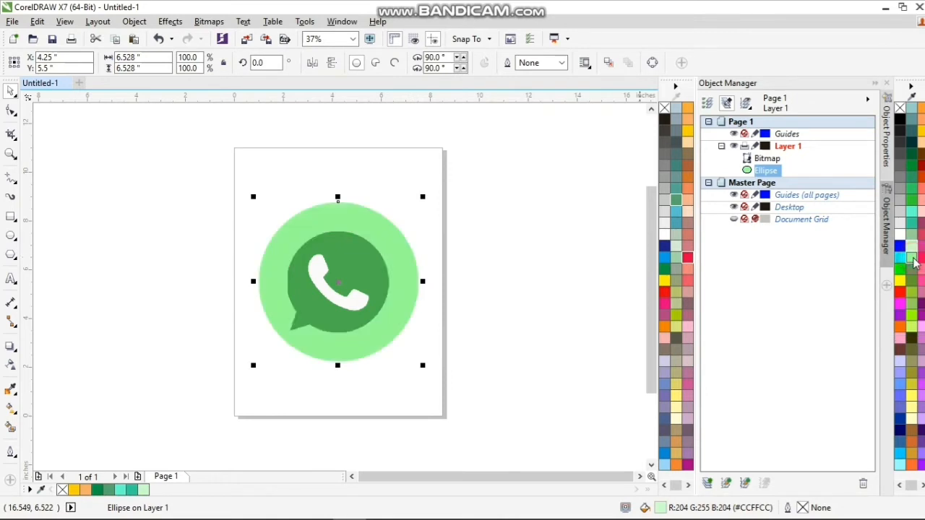
click(537, 275)
Draw a rectangle about 4.58 by 4.64 inches over the icon, extending slightly below its speech-bubble tail
scroll(331, 309, up, 1)
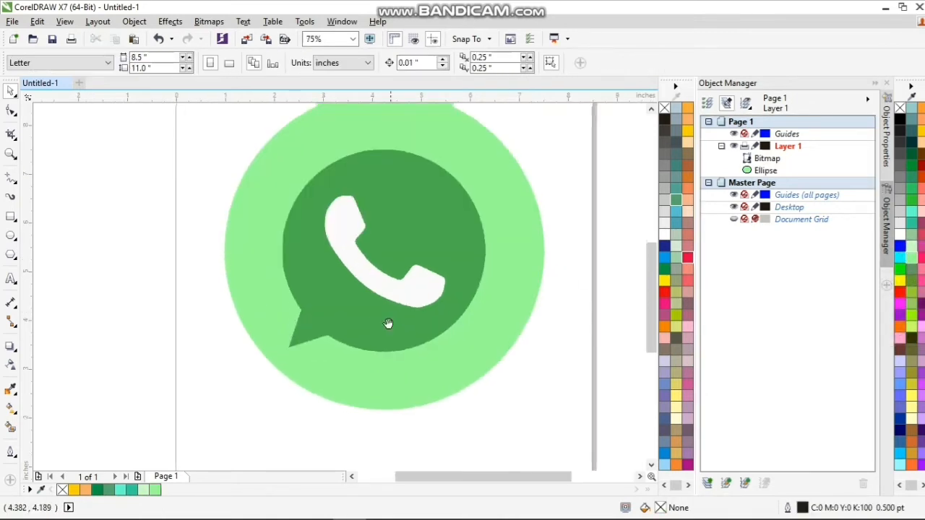
scroll(388, 303, down, 1)
scroll(397, 260, up, 1)
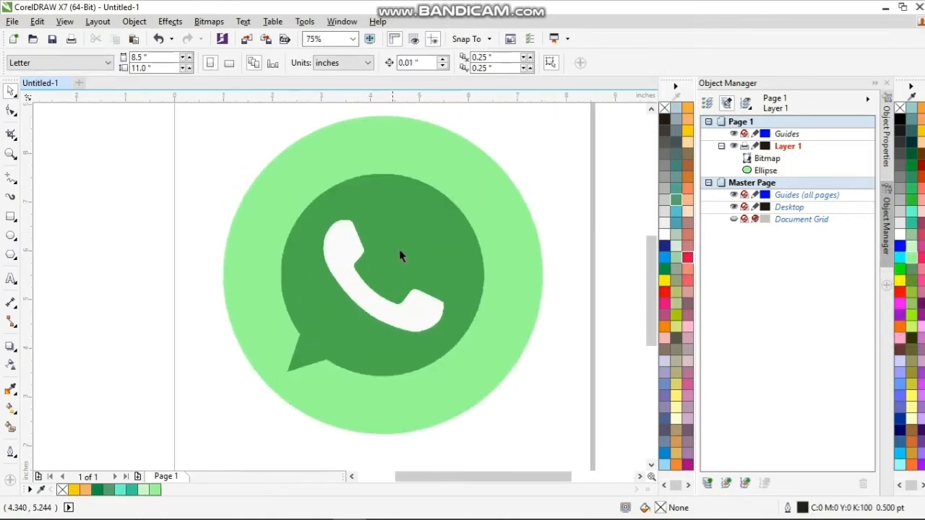
scroll(354, 210, up, 1)
scroll(345, 196, down, 1)
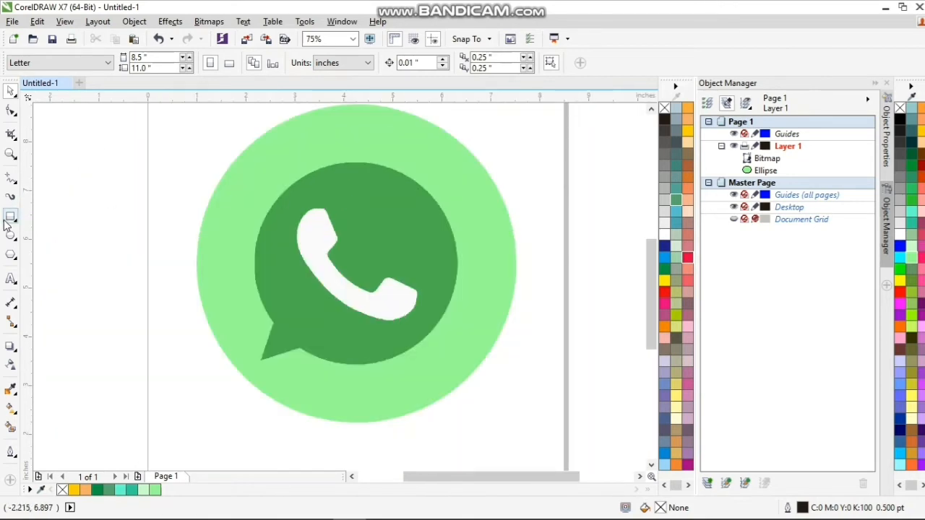
click(11, 217)
scroll(278, 221, down, 1)
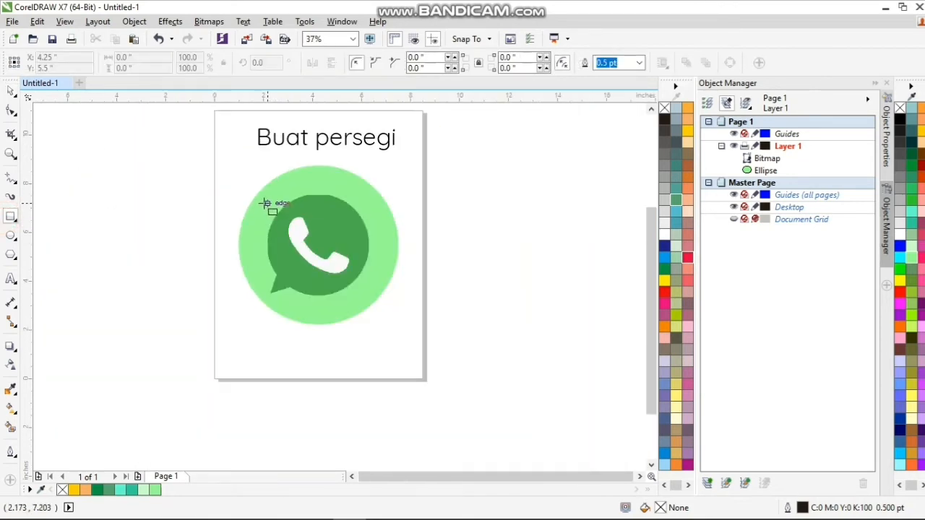
drag(259, 204, 371, 316)
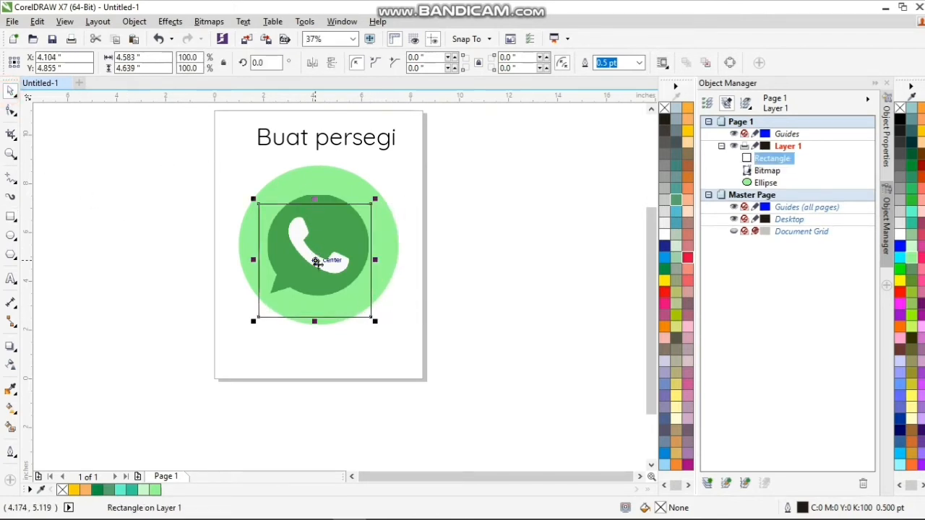
Skew the rectangle into a parallelogram about 6.78 inches wide with its base shifted right, and move it left against the icon's right edge
click(316, 262)
drag(315, 314, 371, 323)
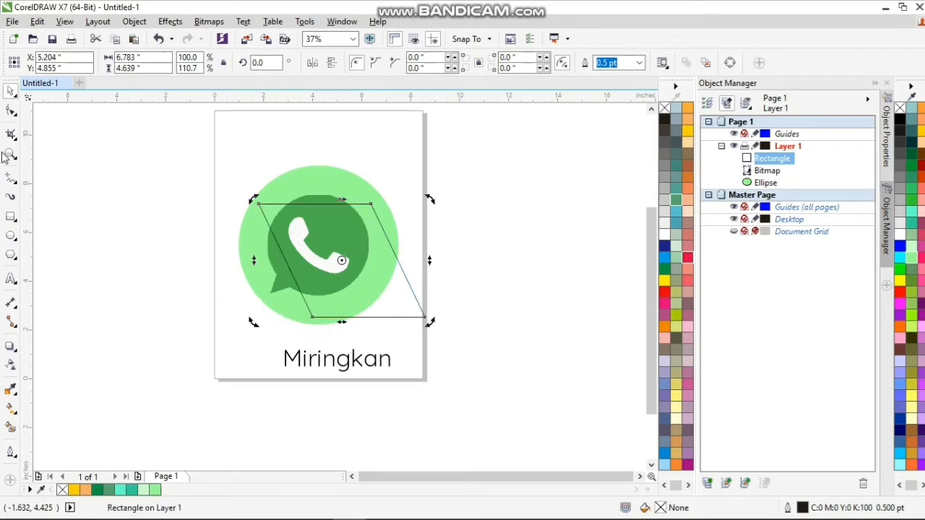
click(169, 237)
scroll(361, 237, up, 1)
click(283, 205)
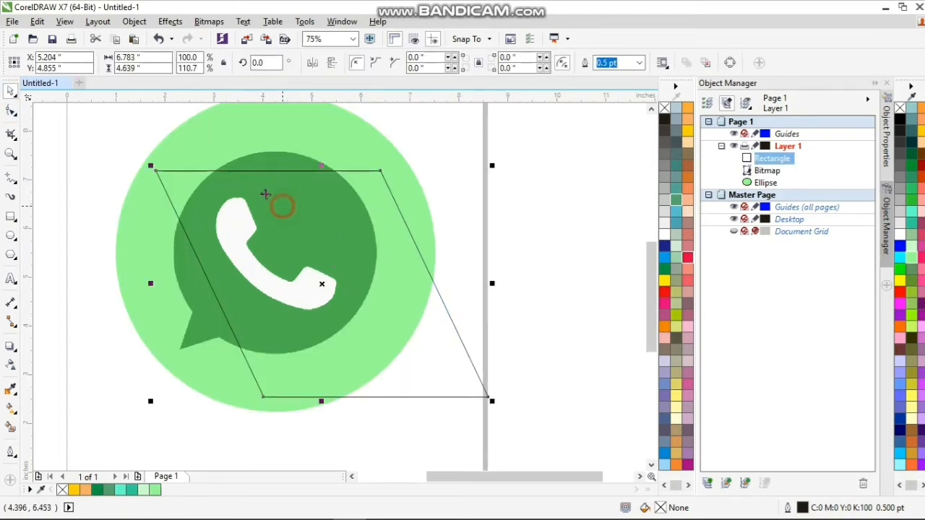
drag(341, 185, 301, 189)
click(516, 204)
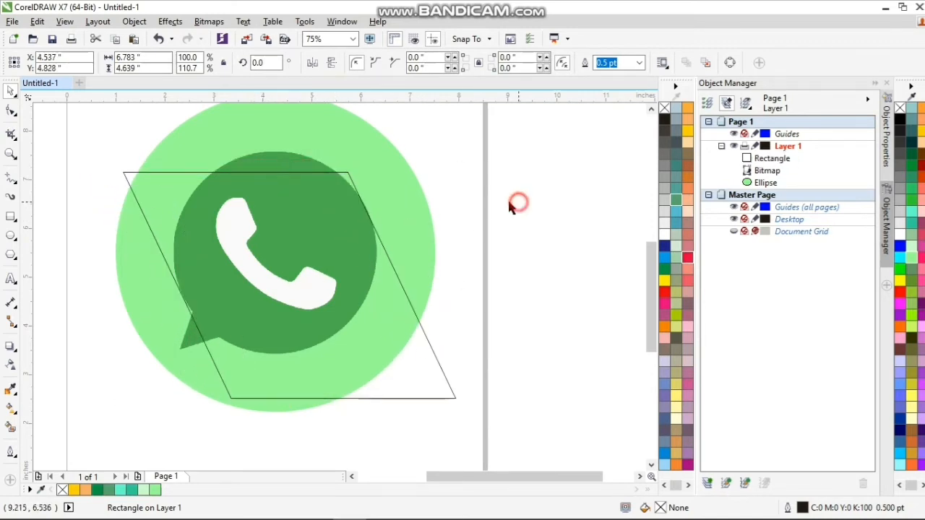
scroll(374, 189, up, 1)
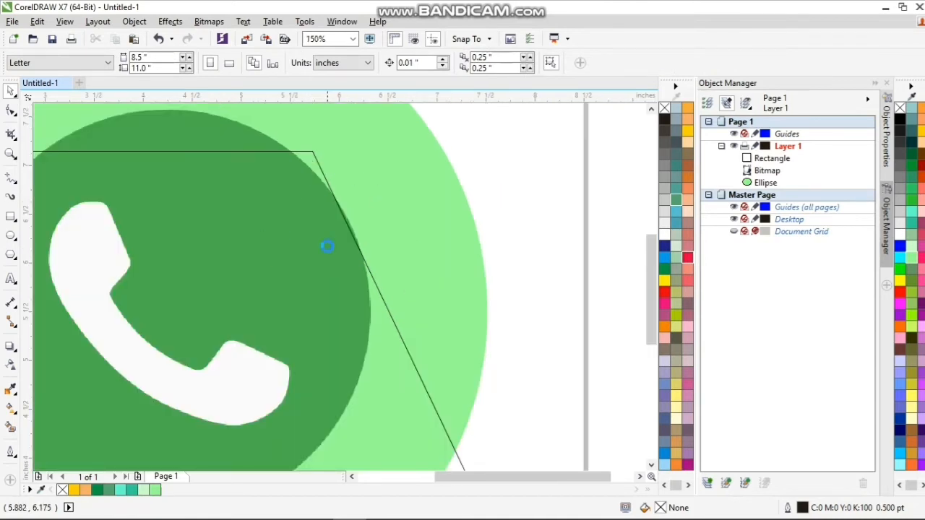
scroll(328, 250, down, 2)
scroll(293, 240, up, 1)
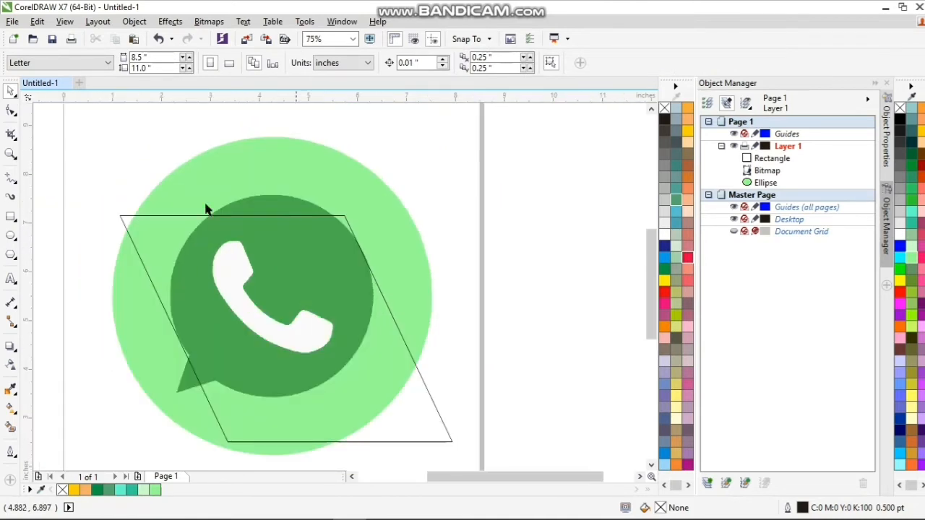
scroll(320, 196, up, 2)
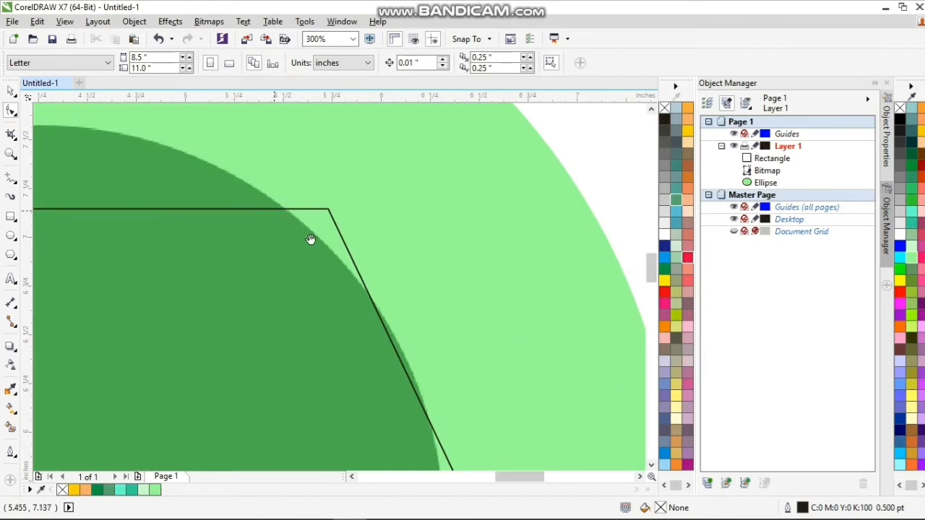
drag(309, 239, 369, 280)
click(388, 252)
click(260, 209)
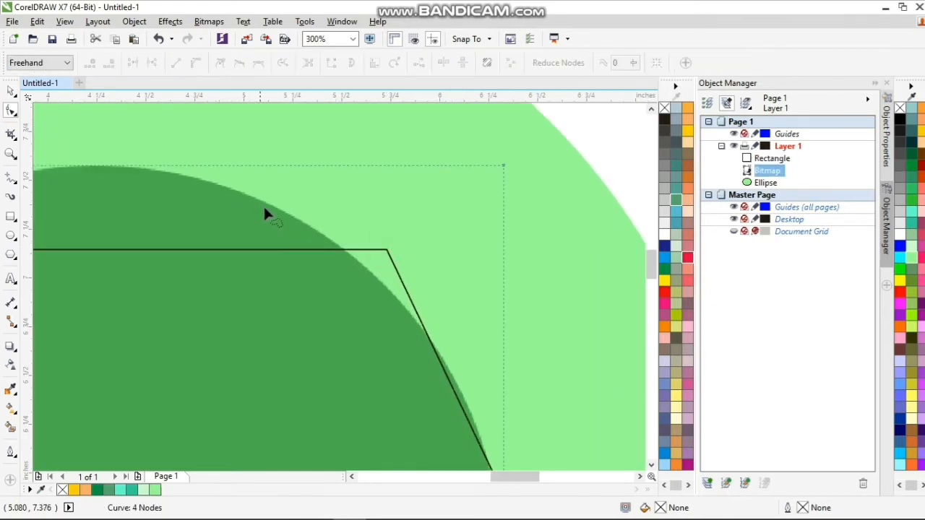
scroll(357, 234, down, 3)
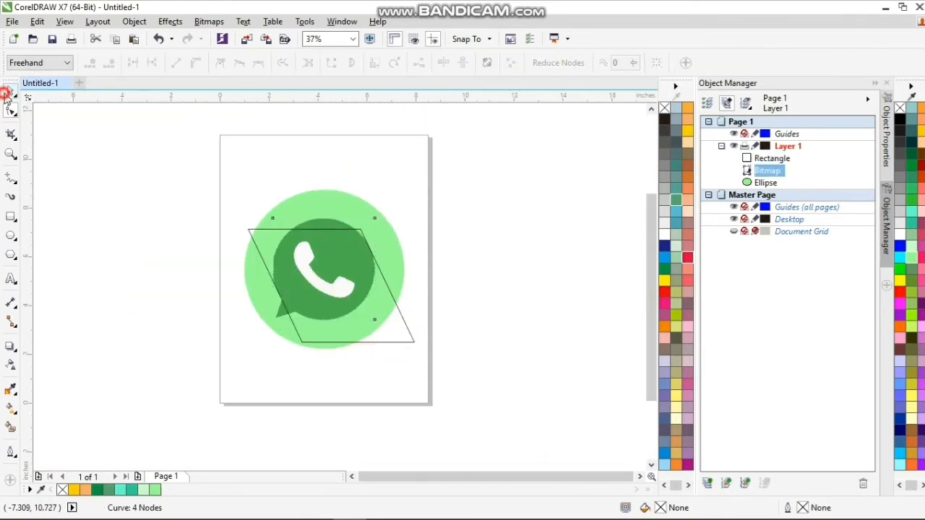
Select the skewed rectangle and convert it to curves
click(8, 94)
click(405, 333)
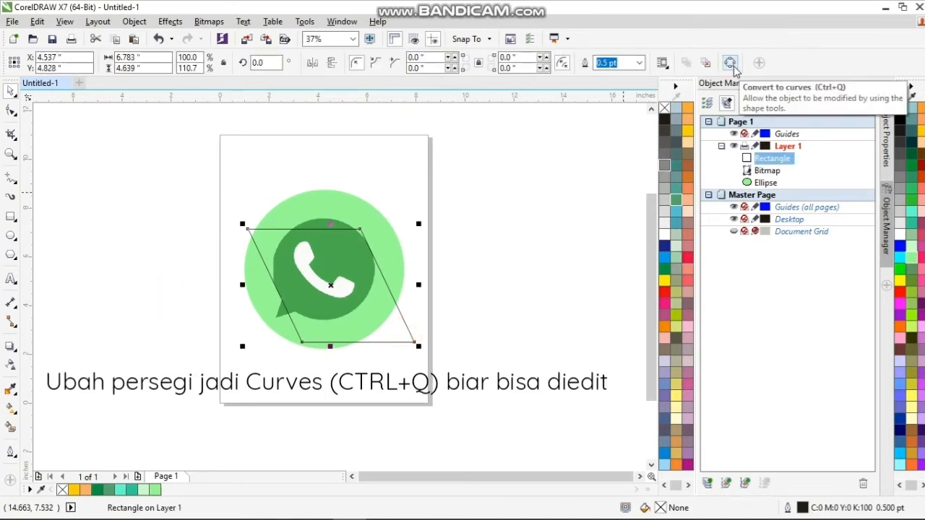
click(731, 64)
With the Shape tool, move the parallelogram's upper-right node onto the upper edge of the dark green icon
click(11, 112)
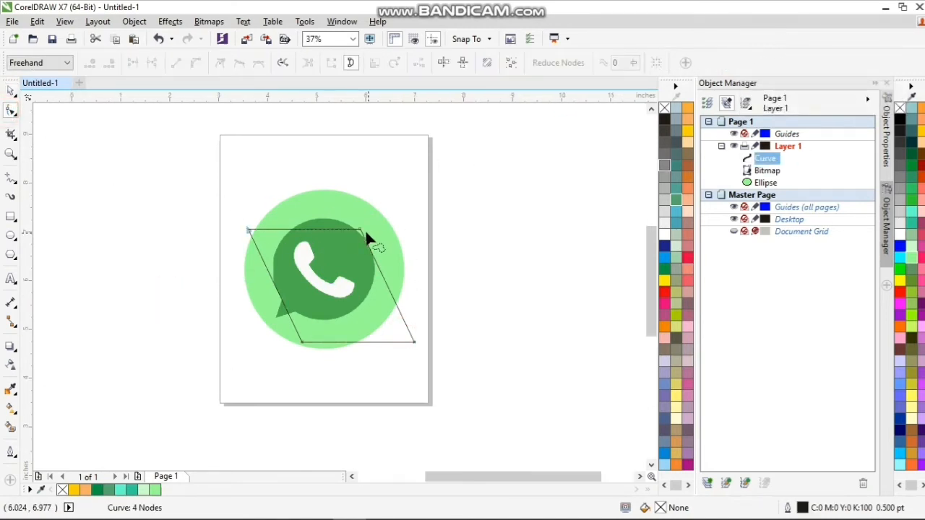
scroll(365, 229, up, 3)
drag(389, 250, 550, 315)
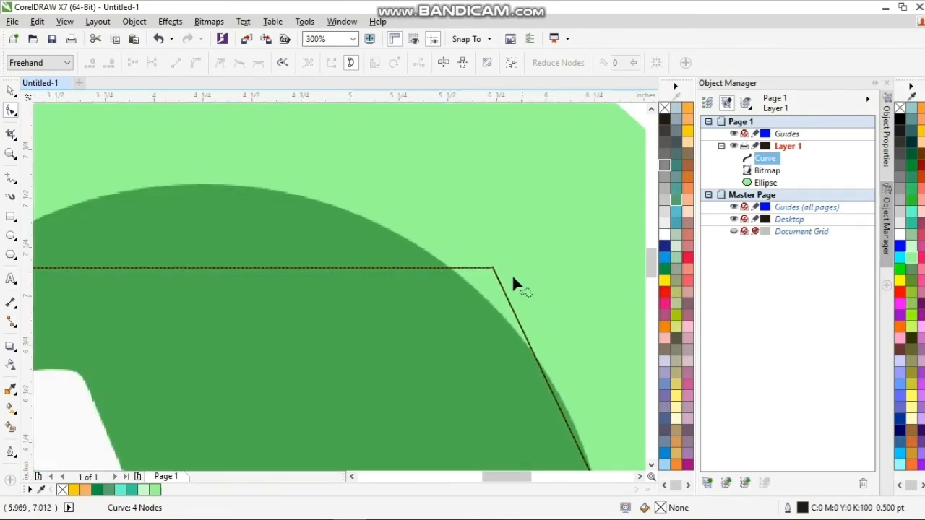
drag(493, 268, 341, 211)
scroll(391, 267, down, 2)
drag(392, 267, 389, 260)
Move the shape's lower-right node up onto the right edge of the light green circle
scroll(421, 339, up, 1)
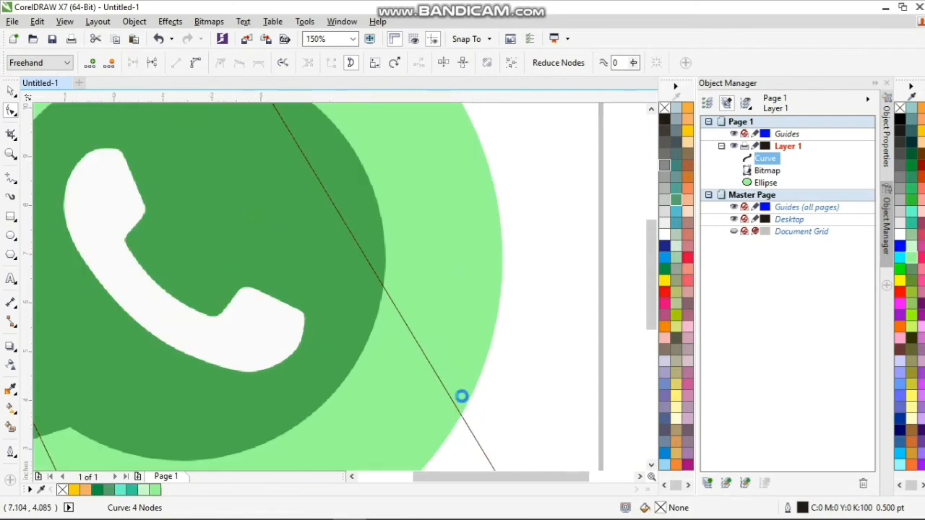
scroll(463, 395, down, 1)
drag(449, 377, 419, 306)
drag(469, 397, 441, 308)
scroll(392, 268, up, 1)
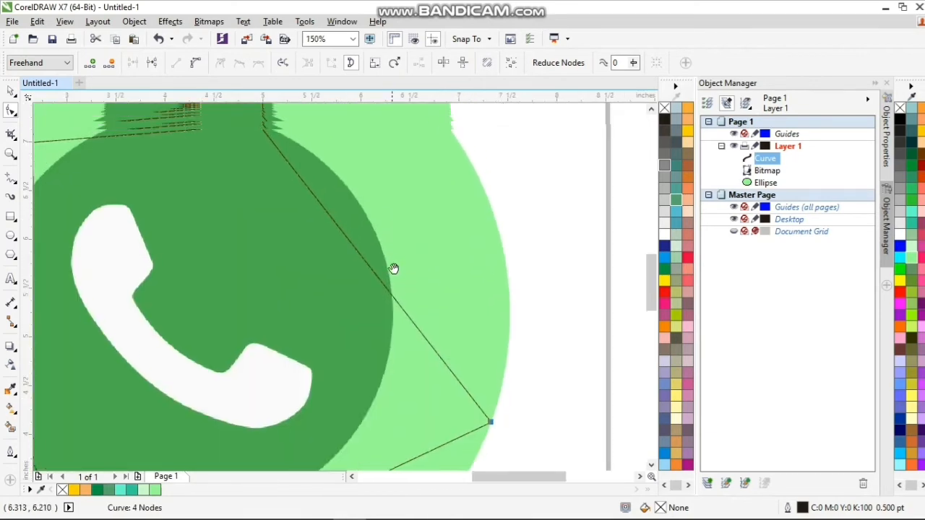
drag(491, 451, 506, 287)
scroll(506, 288, down, 2)
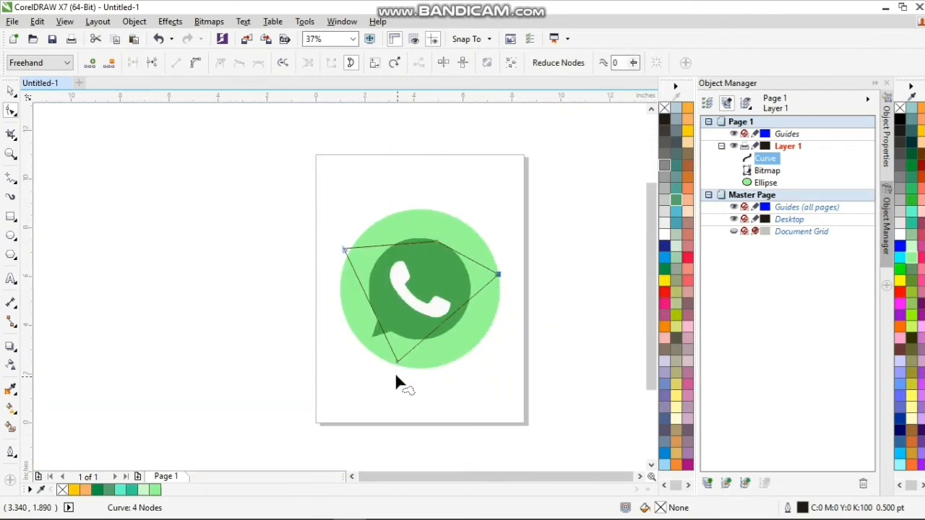
Move the shape's upper-left node onto the left edge of the dark green icon
scroll(396, 382, up, 1)
scroll(399, 351, down, 1)
scroll(389, 337, up, 1)
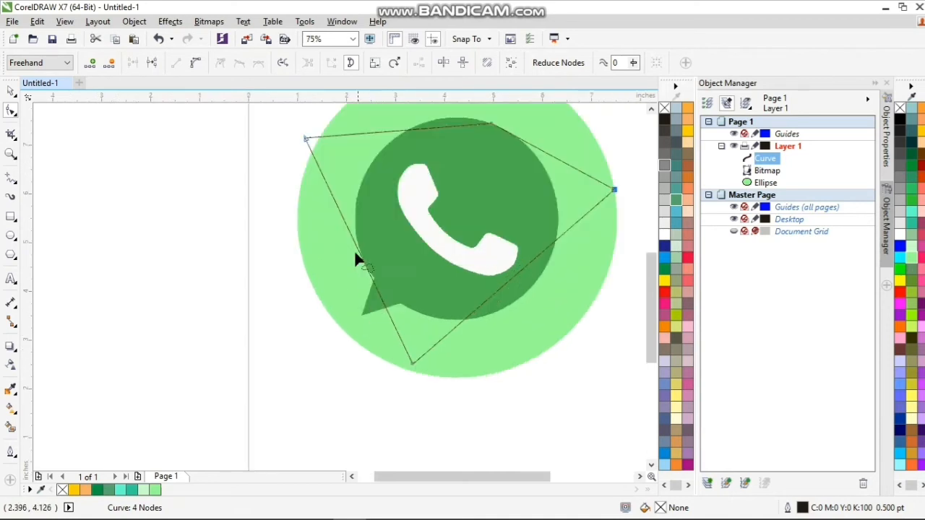
drag(355, 250, 350, 293)
drag(299, 178, 350, 270)
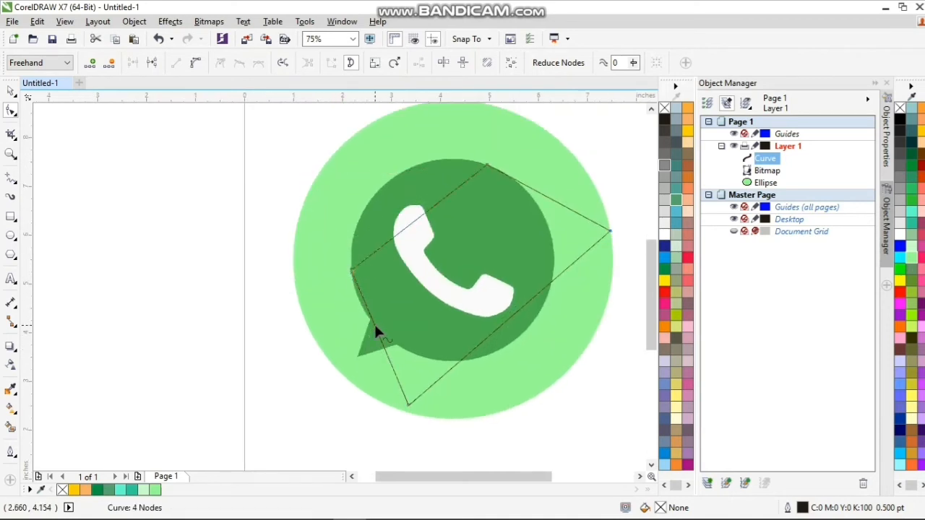
Shift the shape's bottom node along the light green circle's lower edge and move its left node onto the tip of the icon's tail
scroll(378, 340, up, 1)
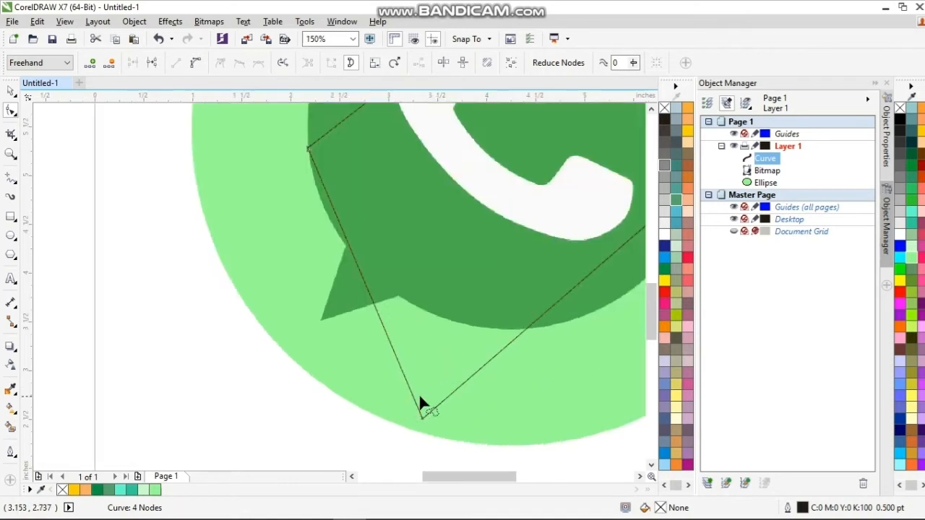
scroll(423, 406, down, 1)
drag(422, 409, 495, 421)
scroll(365, 302, up, 1)
drag(363, 176, 372, 349)
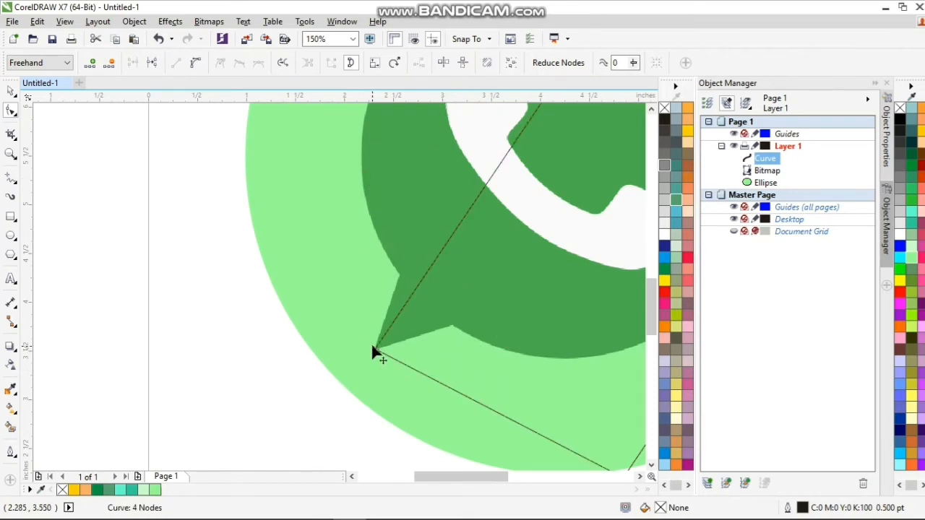
Pull the shape's bottom and right nodes outward past the lower-right rim of the light green circle
scroll(371, 343, down, 1)
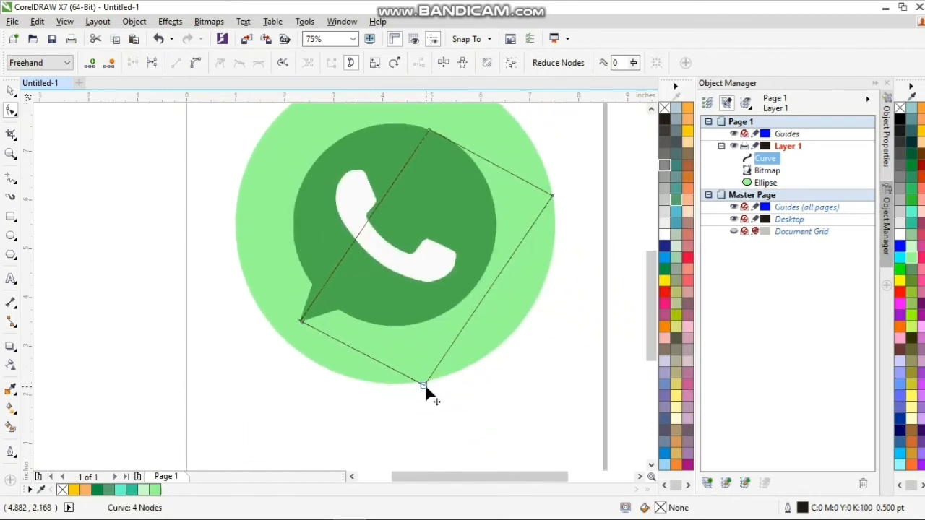
drag(424, 383, 487, 417)
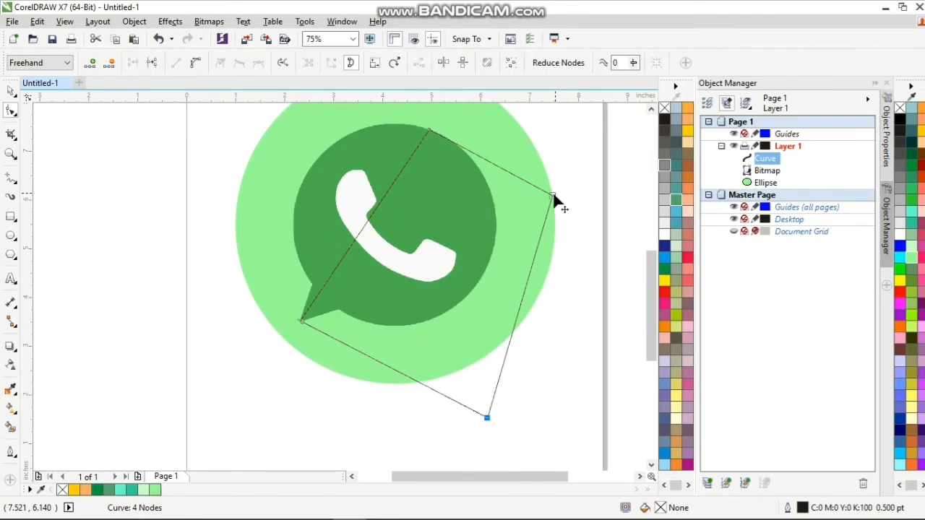
drag(553, 196, 571, 236)
scroll(567, 232, down, 1)
scroll(566, 231, up, 1)
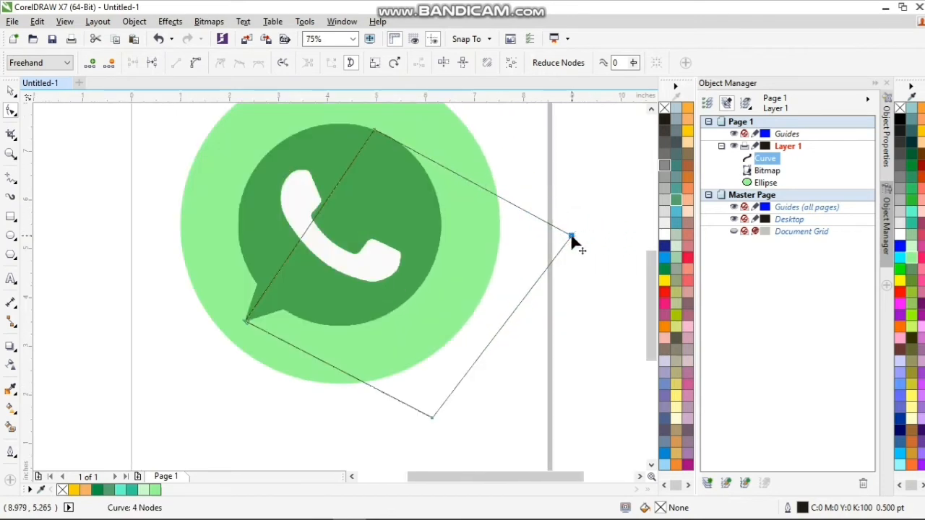
scroll(567, 235, down, 1)
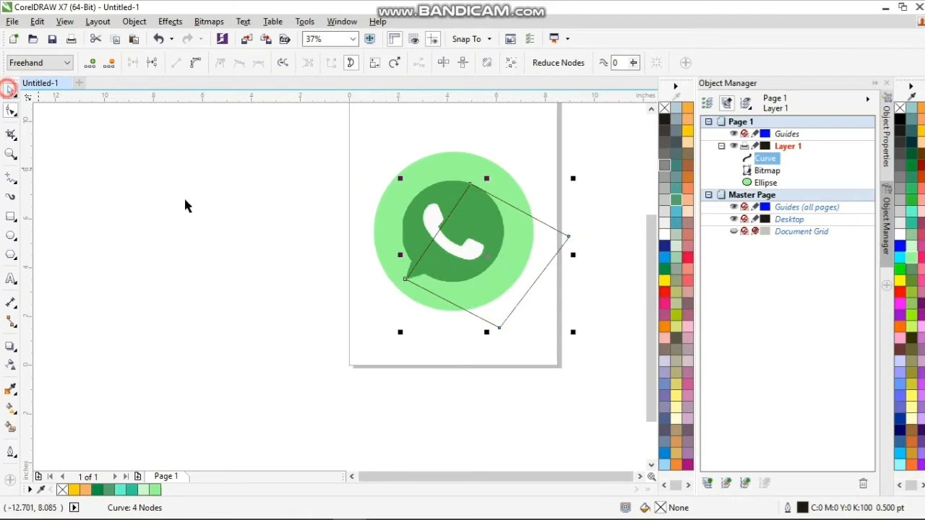
Try placing the outlined shape between the bitmap and the ellipse in the object list, and undo the reordering
click(209, 216)
scroll(578, 224, up, 1)
click(406, 195)
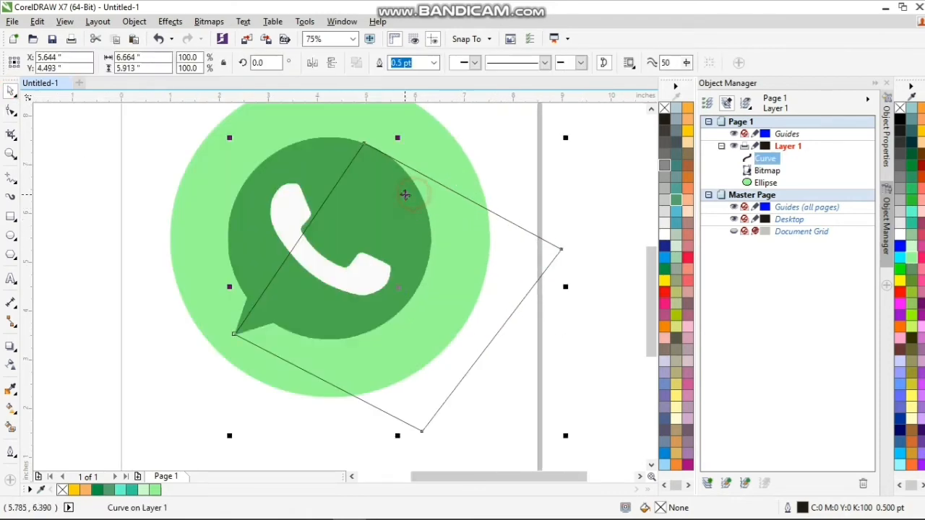
click(498, 142)
click(477, 213)
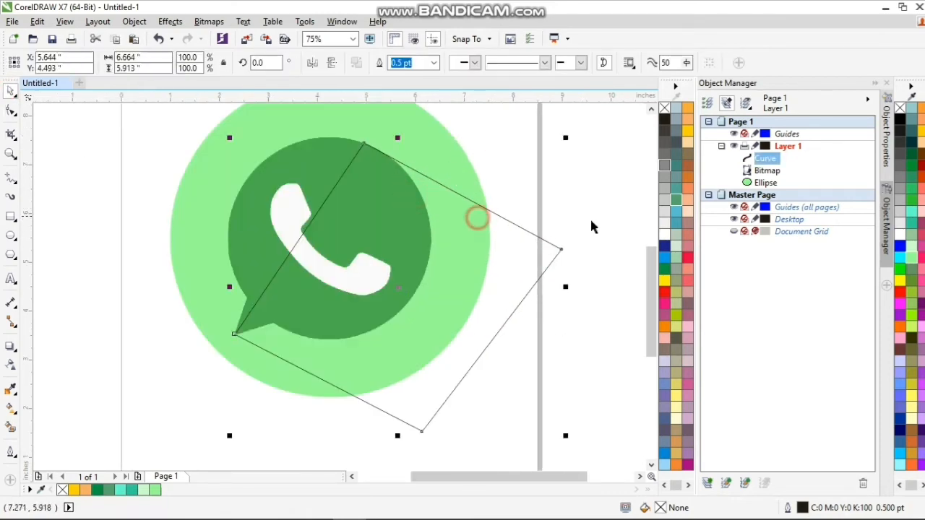
drag(768, 159, 769, 179)
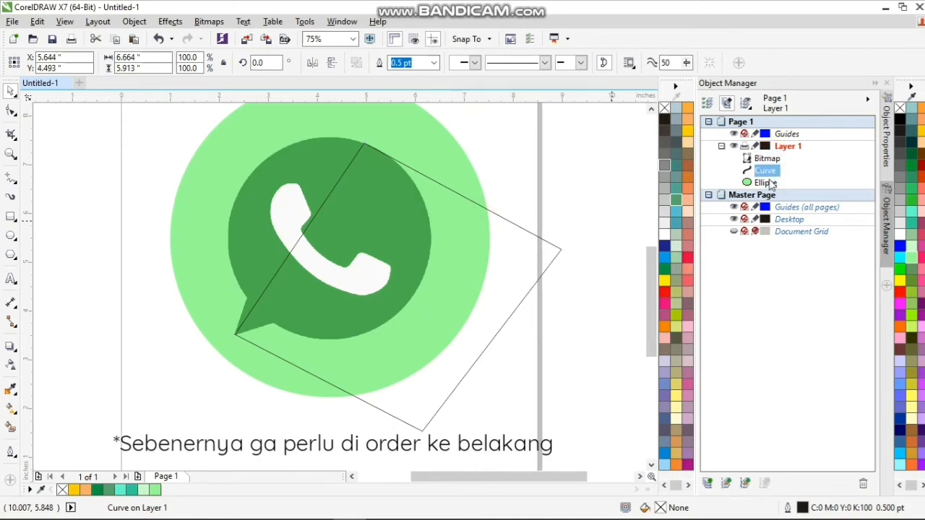
click(585, 166)
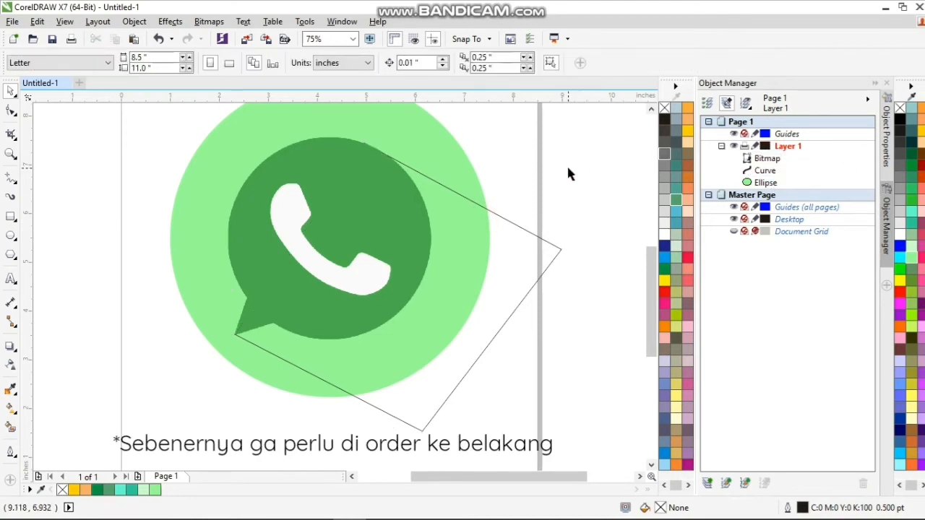
key(ctrl+z)
Send the outlined shape back one level in the stacking order, behind the WhatsApp bitmap
right_click(520, 254)
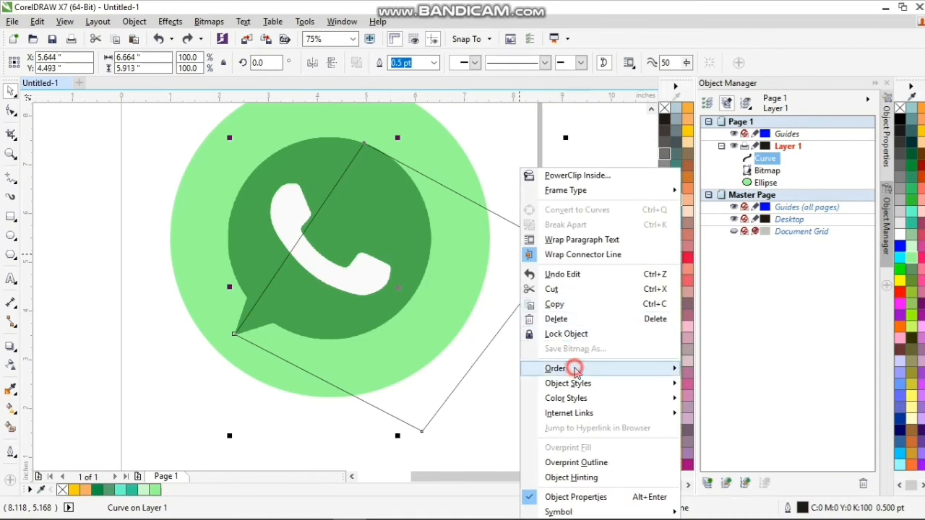
click(575, 369)
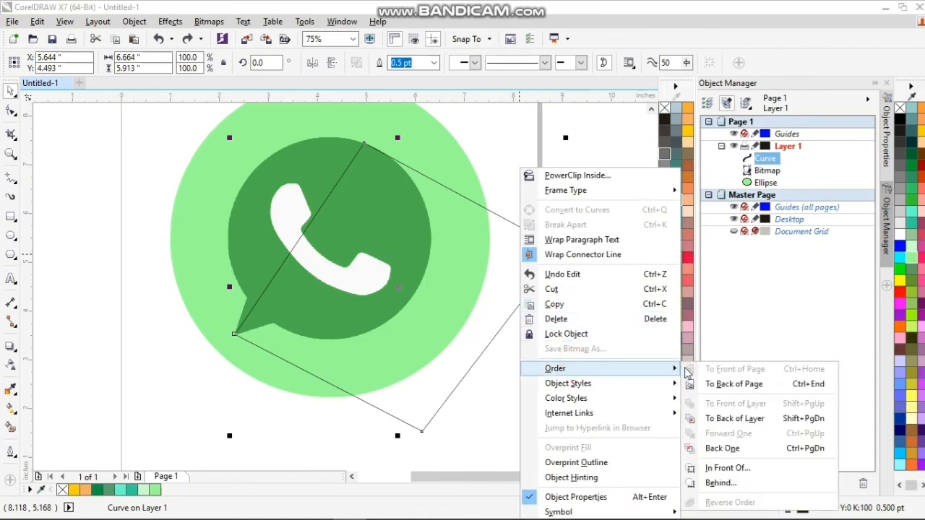
click(723, 448)
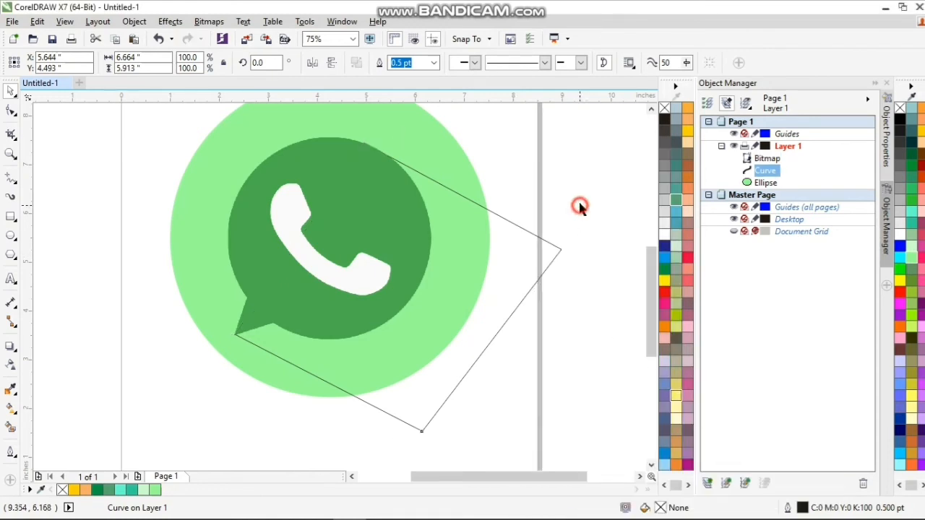
click(578, 206)
scroll(376, 206, down, 1)
scroll(383, 217, up, 1)
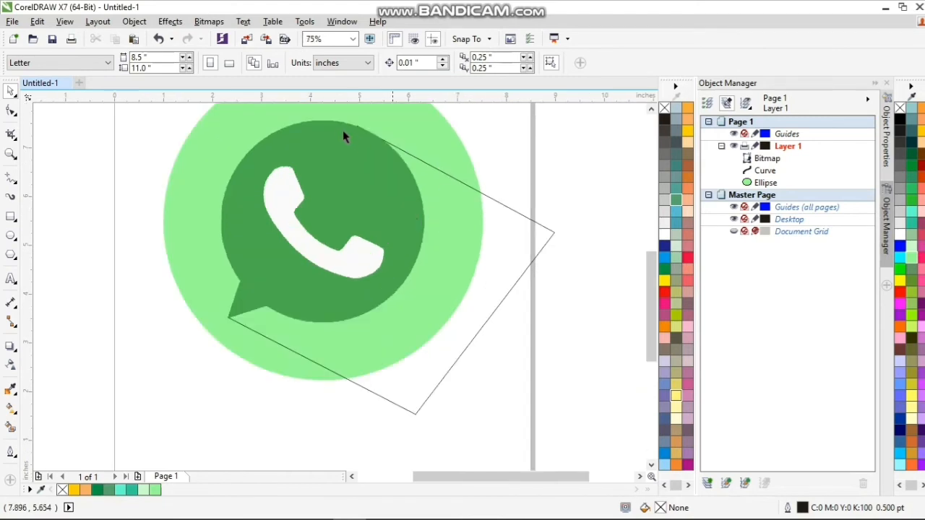
scroll(361, 137, up, 1)
scroll(364, 139, down, 2)
Select the outlined shape together with the light green circle and create their intersection
click(442, 194)
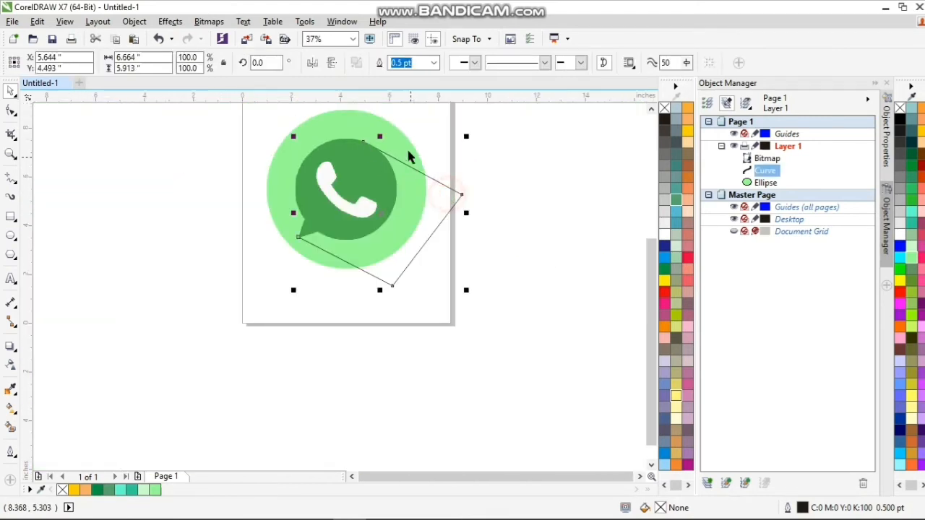
shift+click(407, 146)
click(530, 202)
click(452, 194)
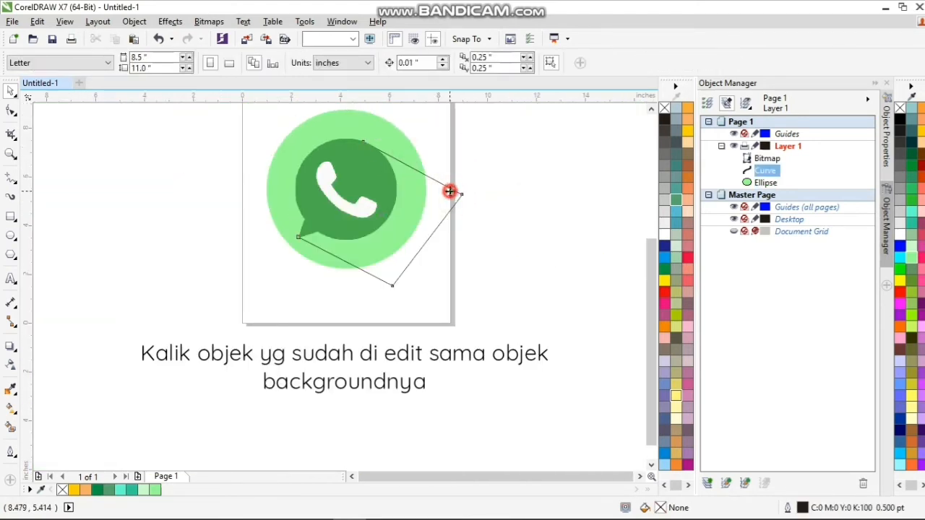
shift+click(367, 124)
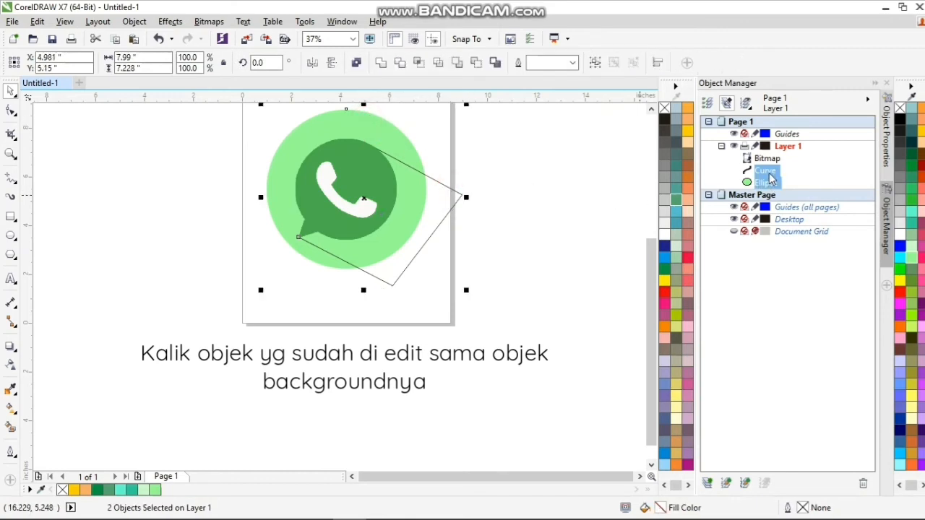
click(418, 62)
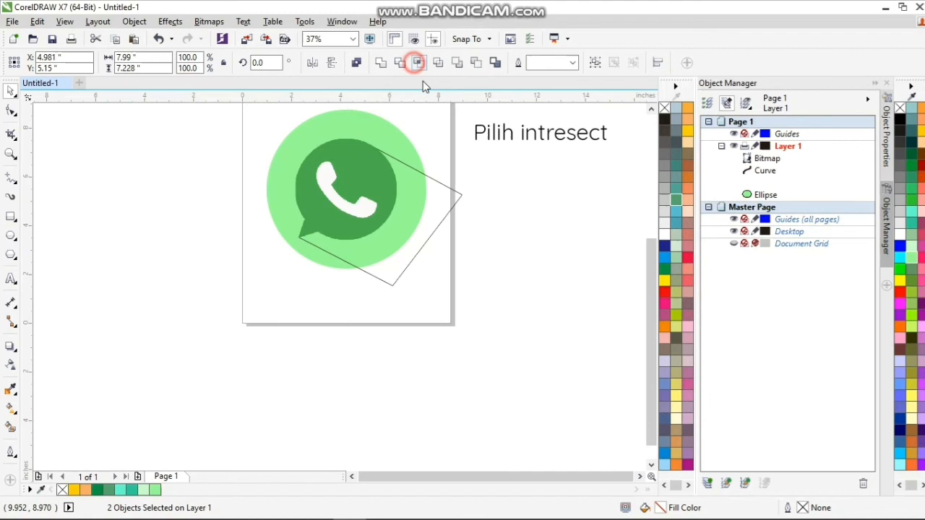
Move the original outlined shape away from the icon and delete it
click(513, 145)
click(460, 195)
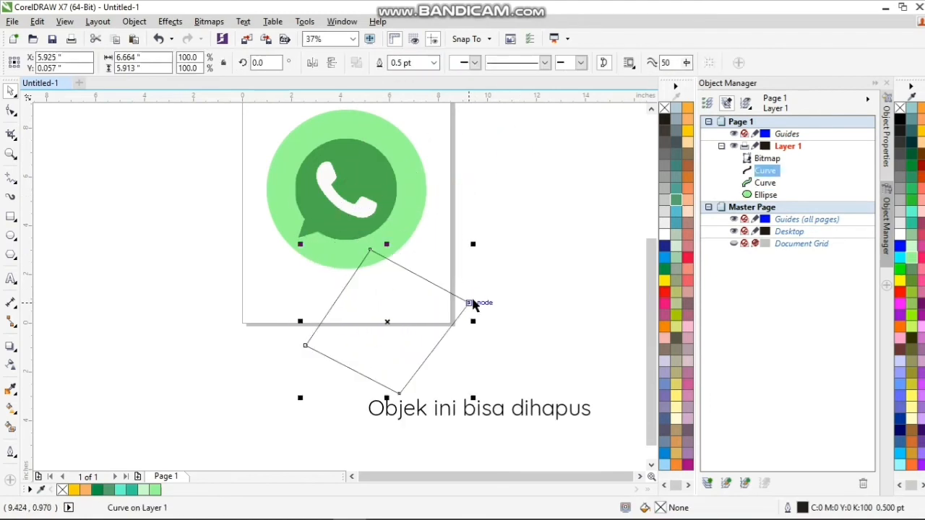
key(Delete)
Fill the intersected shadow shape with dark green (#006633)
click(408, 207)
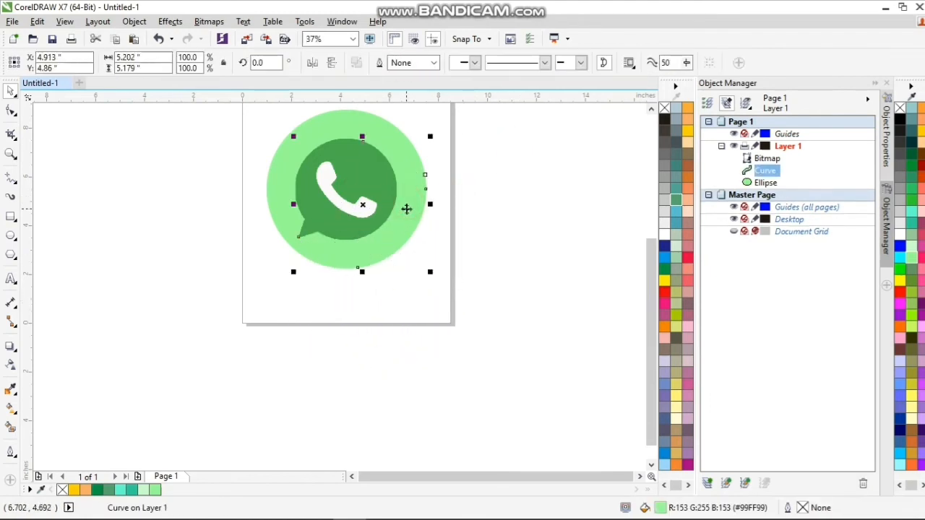
drag(406, 206, 473, 267)
key(ctrl+z)
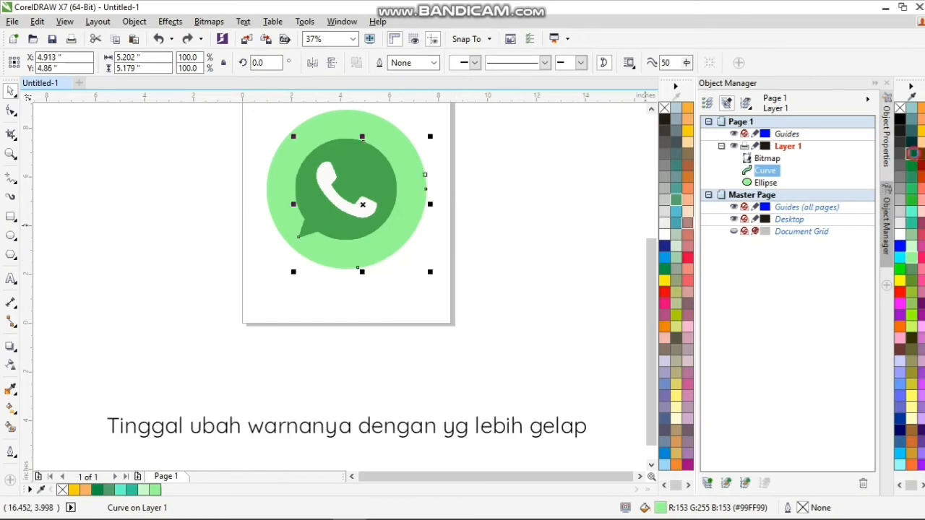
click(912, 153)
click(557, 194)
scroll(361, 162, up, 2)
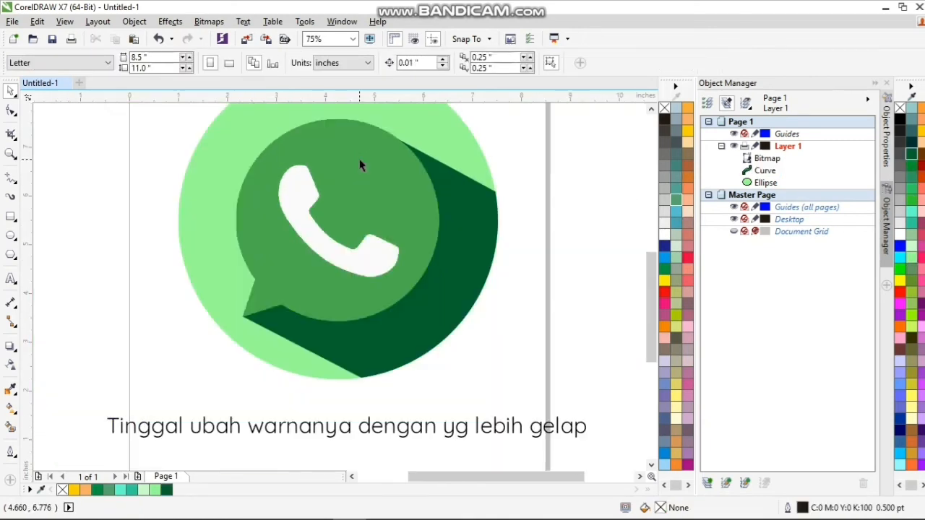
With the Shape tool, move the shadow's upper node along the dark green icon's upper-right edge to align the shadow with its outline
scroll(388, 154, up, 2)
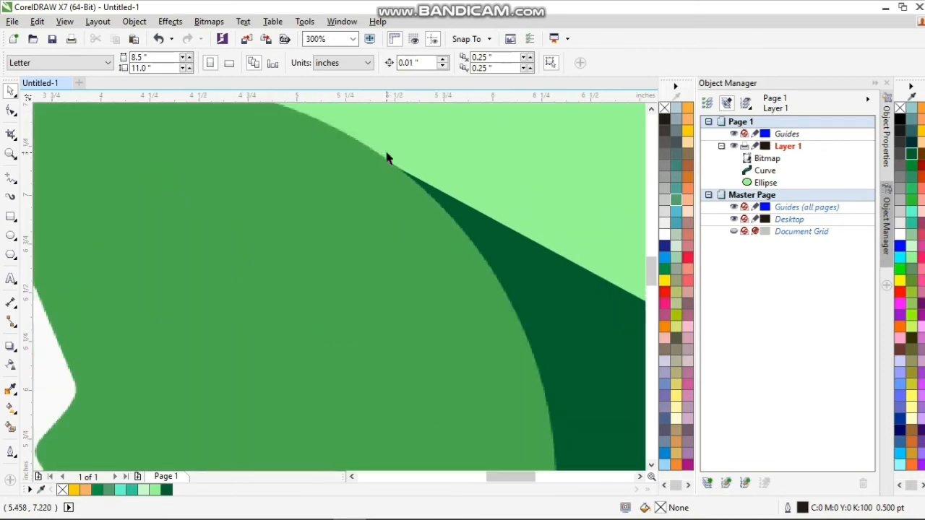
scroll(442, 209, down, 1)
click(442, 209)
click(11, 110)
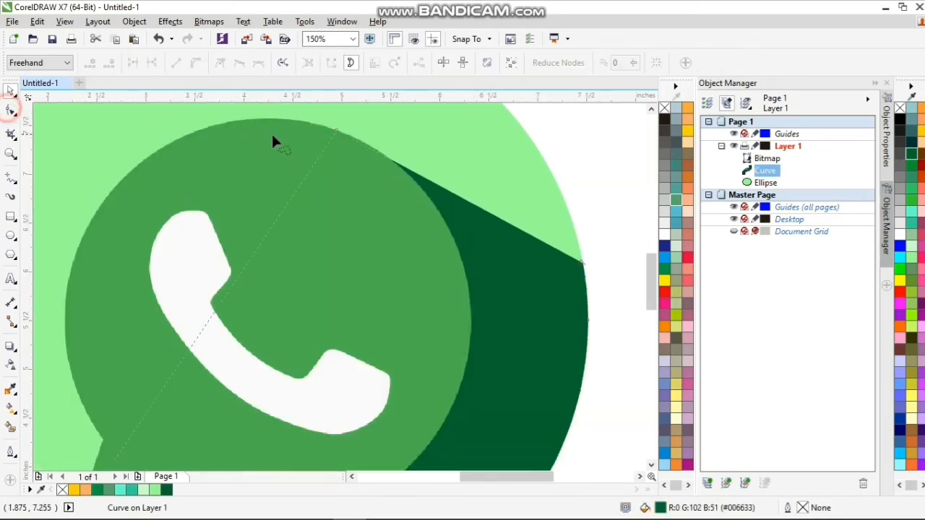
scroll(372, 155, up, 1)
scroll(337, 201, up, 1)
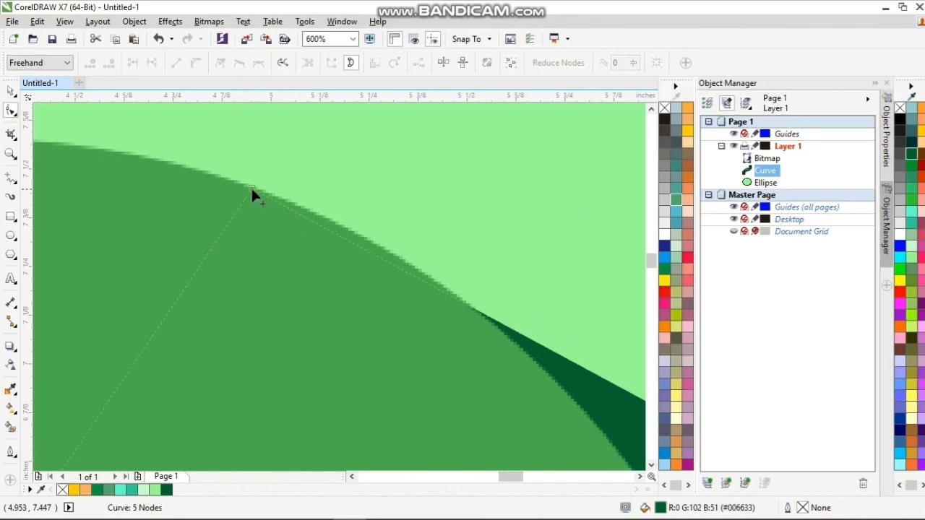
drag(252, 189, 316, 215)
scroll(316, 216, down, 4)
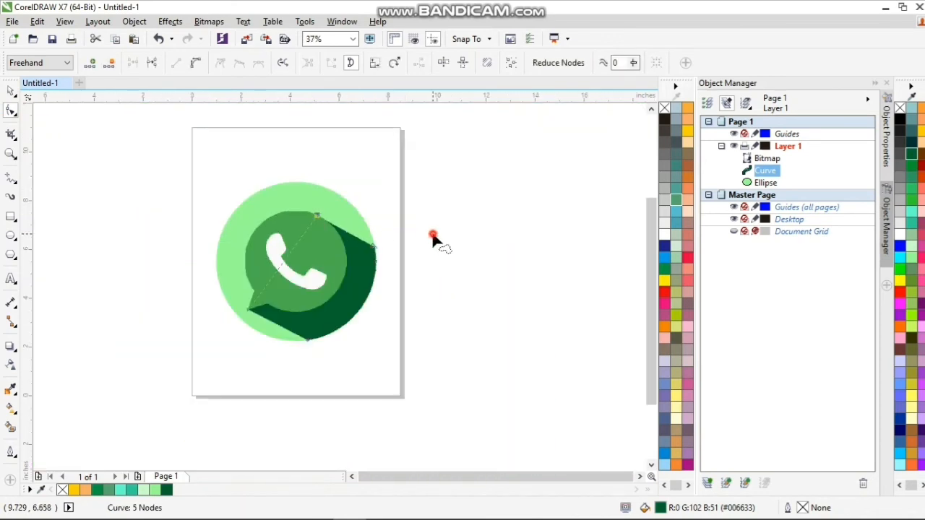
scroll(367, 260, up, 2)
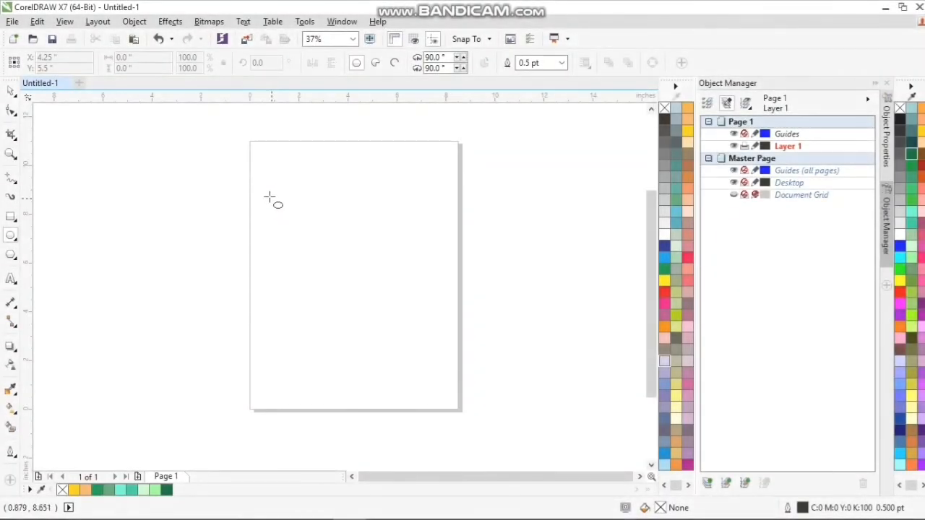
Draw a circle about 7.47 inches across on the empty page and paste the WhatsApp bitmap inside it
drag(261, 187, 284, 211)
drag(314, 262, 418, 339)
key(ctrl+v)
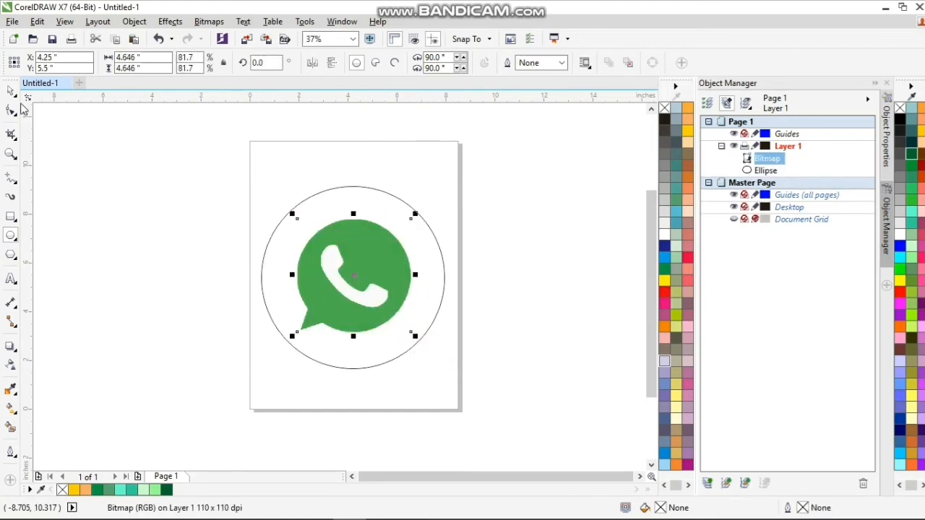
Select the circle and the WhatsApp bitmap together and centre both on the page
click(442, 280)
drag(213, 147, 481, 415)
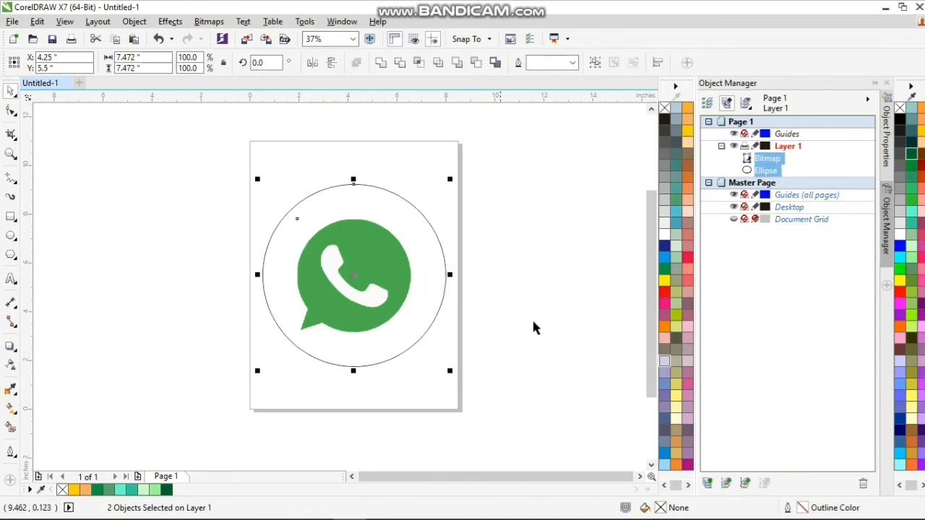
click(549, 286)
Fill the circle with pale green (#CCFFCC) and remove its outline
click(439, 254)
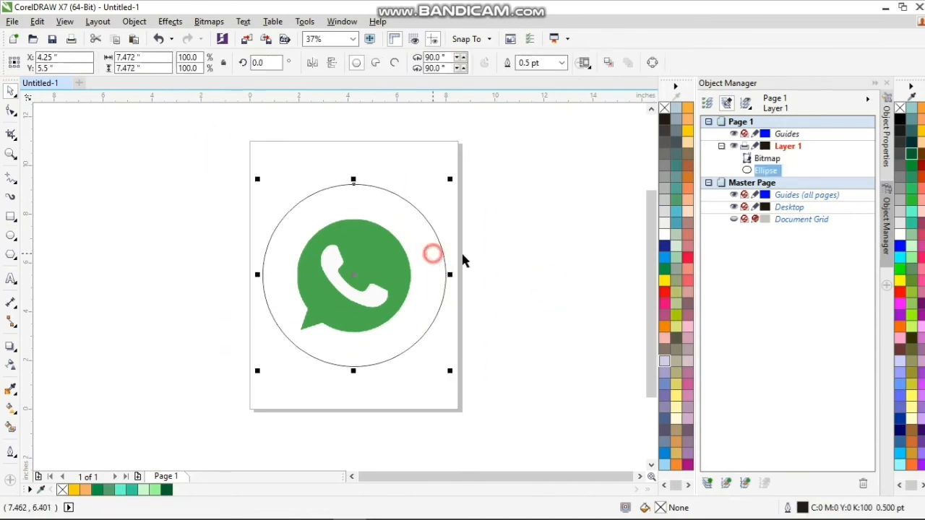
click(911, 246)
click(528, 193)
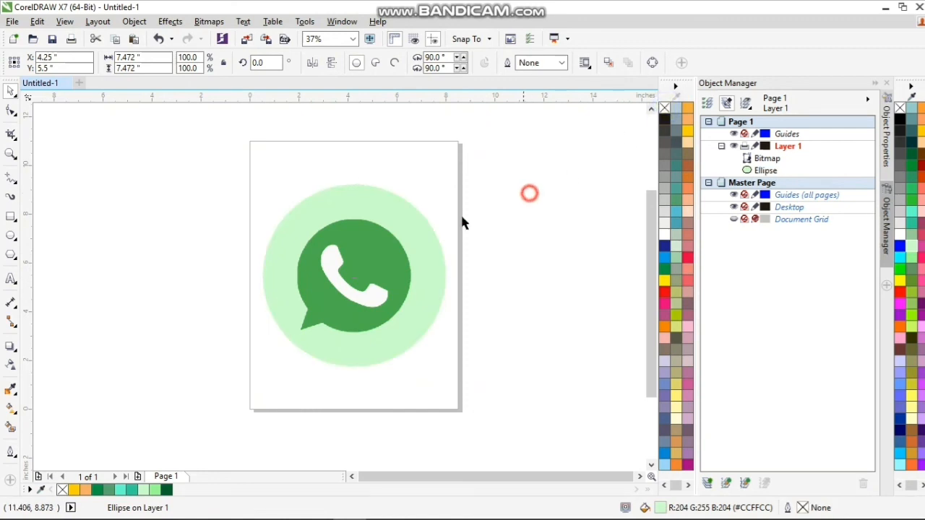
click(366, 275)
click(128, 272)
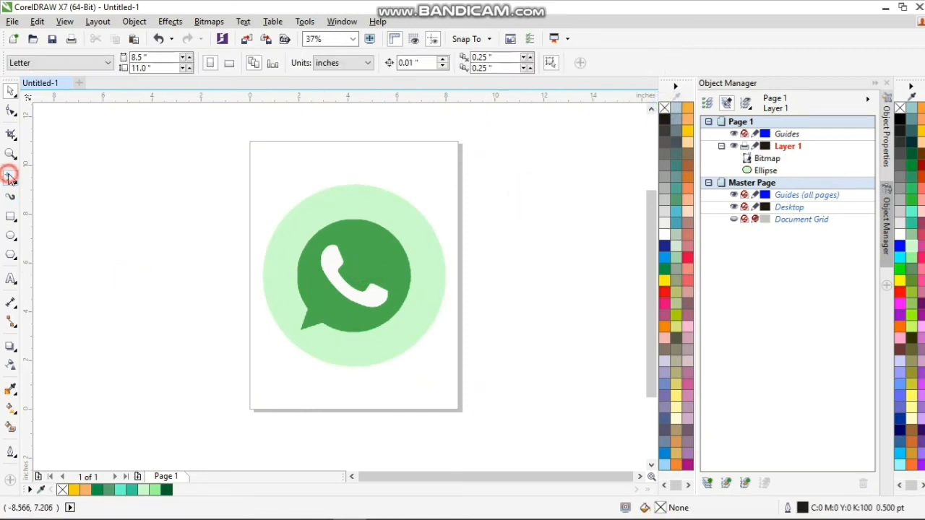
Draw a closed Pen shape with a straight vertical edge through the circle's centre, enclosing the circle's entire right half
click(10, 177)
click(83, 219)
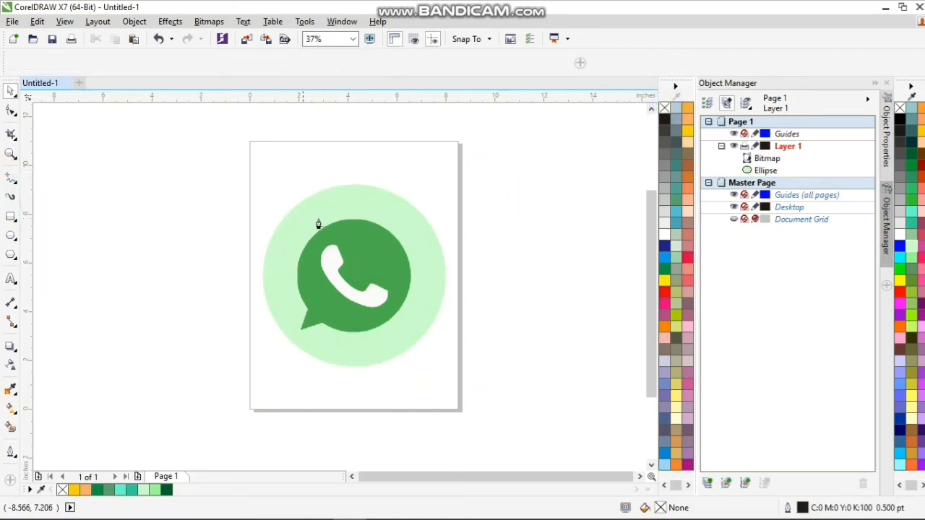
click(353, 186)
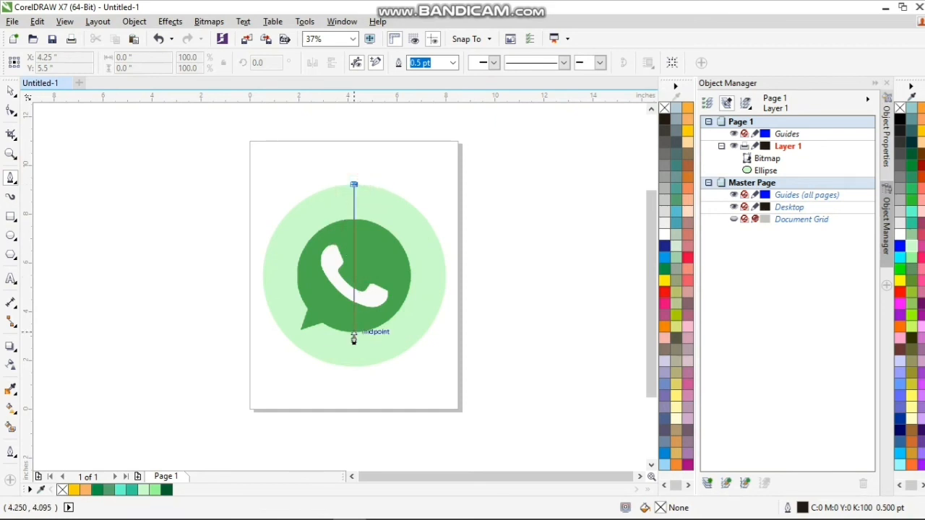
drag(438, 403, 495, 386)
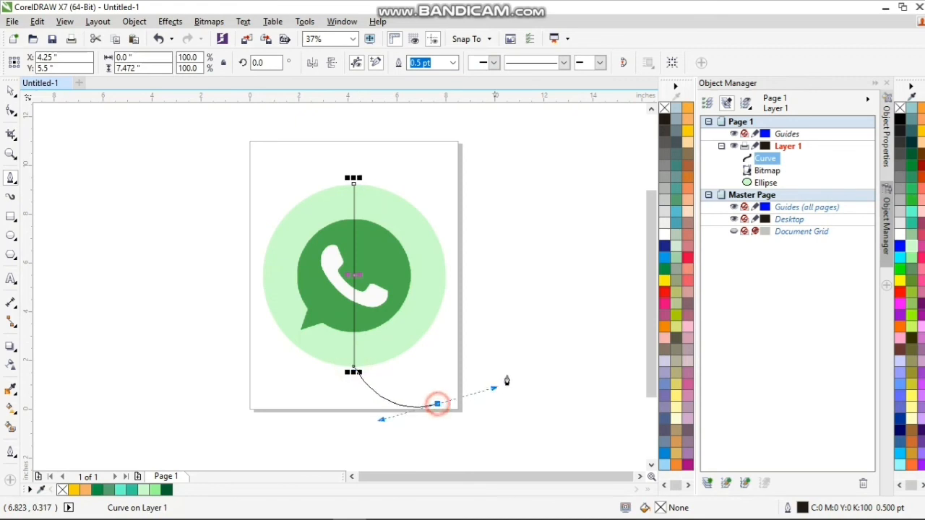
drag(537, 305, 524, 205)
drag(487, 179, 417, 171)
click(354, 185)
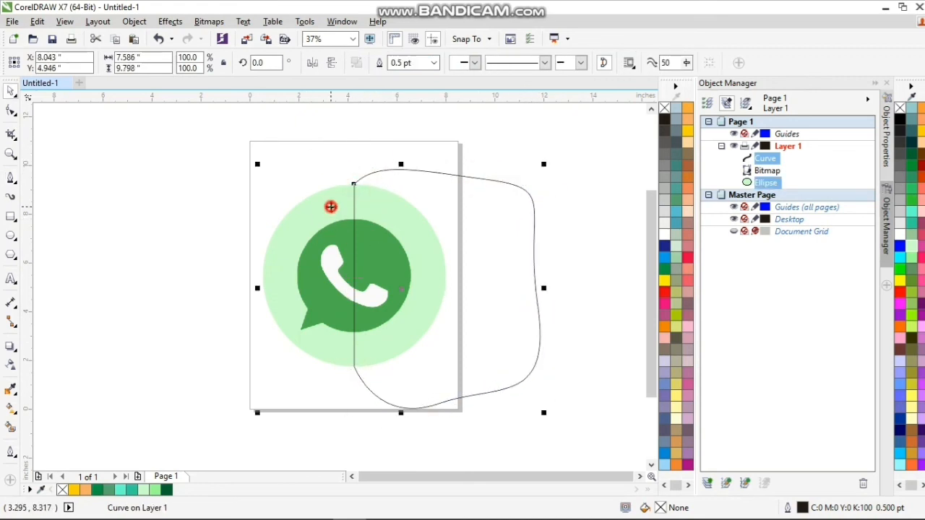
Intersect the Pen-drawn shape with the pale green circle, and delete the original Pen shape
shift+click(326, 207)
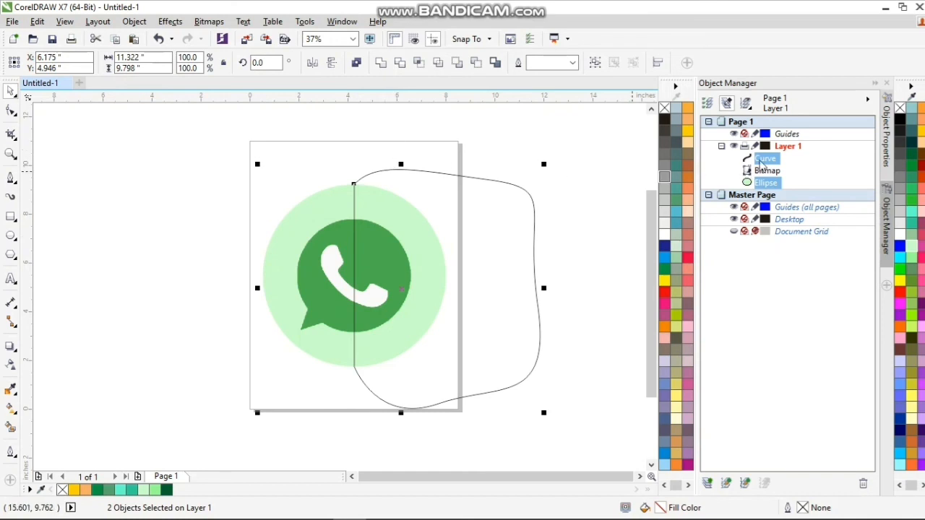
click(420, 63)
click(516, 237)
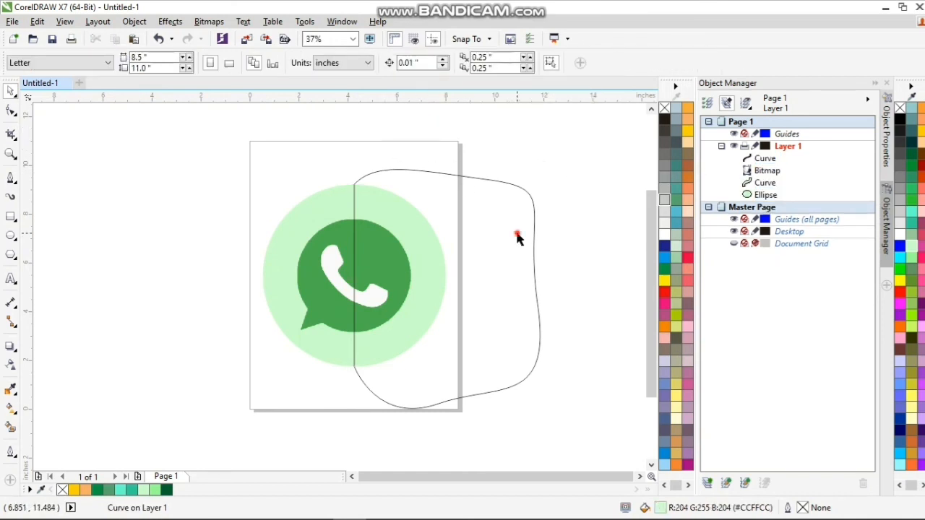
click(535, 238)
key(Delete)
Fill the intersected right half of the circle with Forest Green (#006633)
click(419, 256)
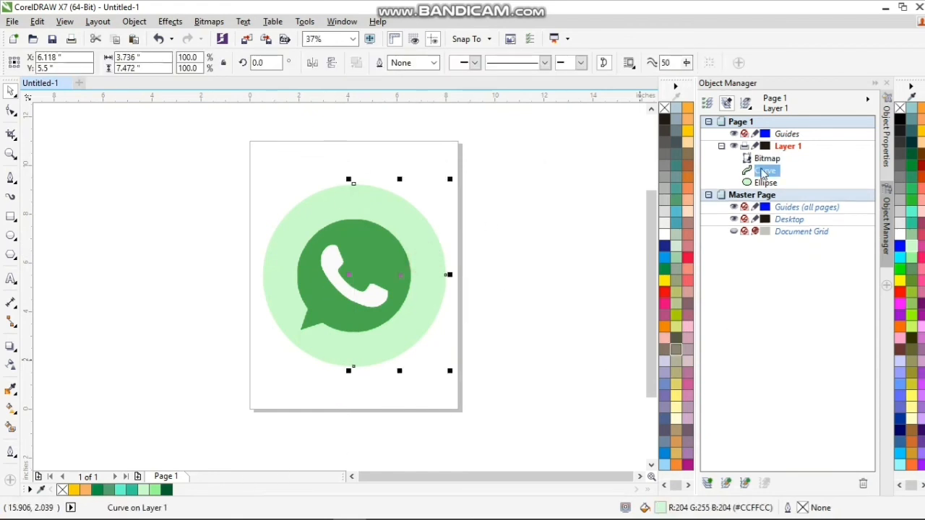
mouse_move(763, 174)
mouse_down()
mouse_move(767, 159)
mouse_move(767, 169)
mouse_up()
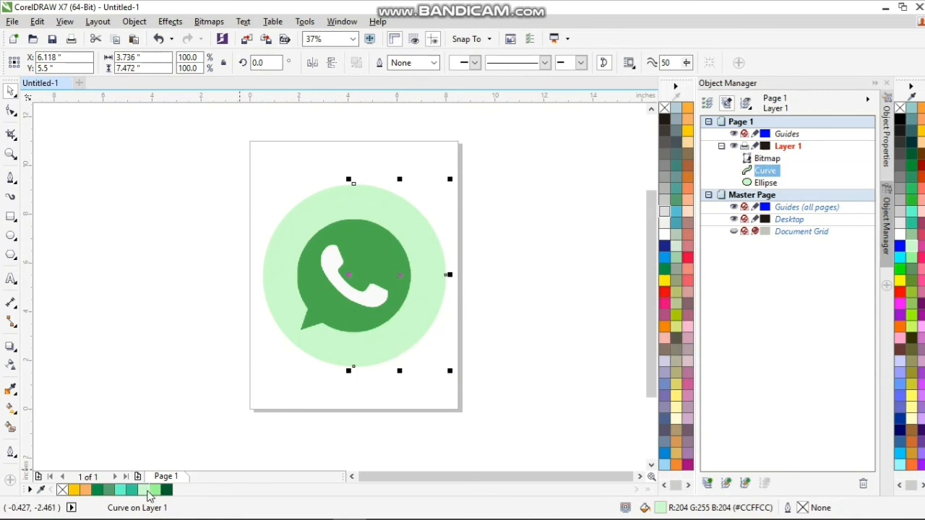
click(166, 490)
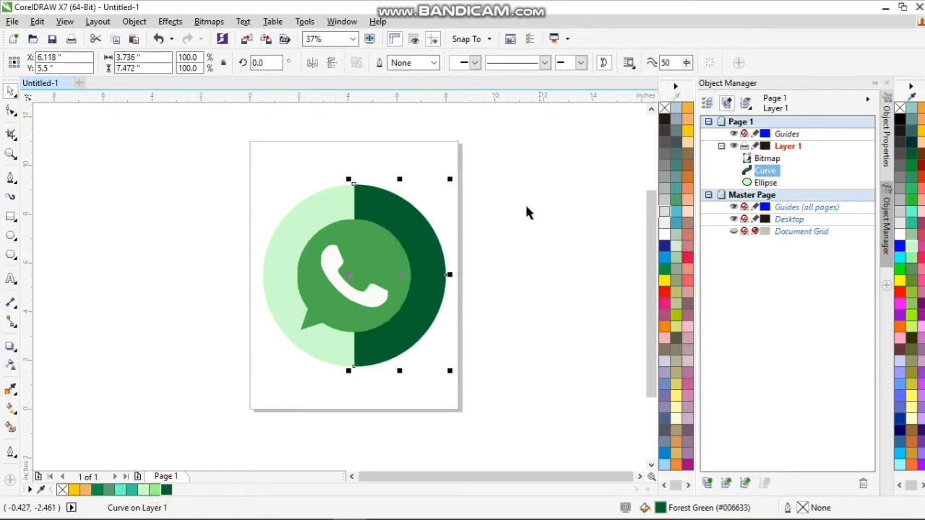
Reorder the dark green half circle so it sits above the WhatsApp bitmap
click(480, 237)
click(435, 254)
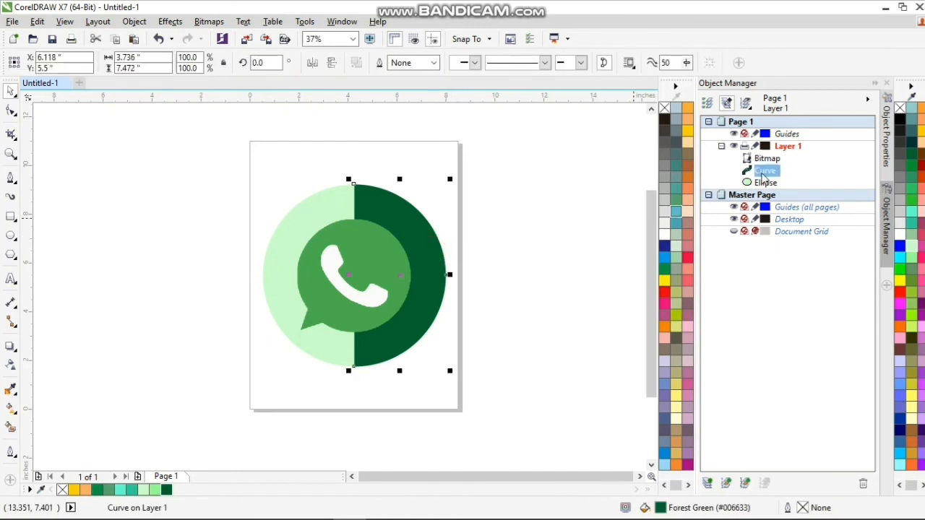
drag(764, 171, 766, 159)
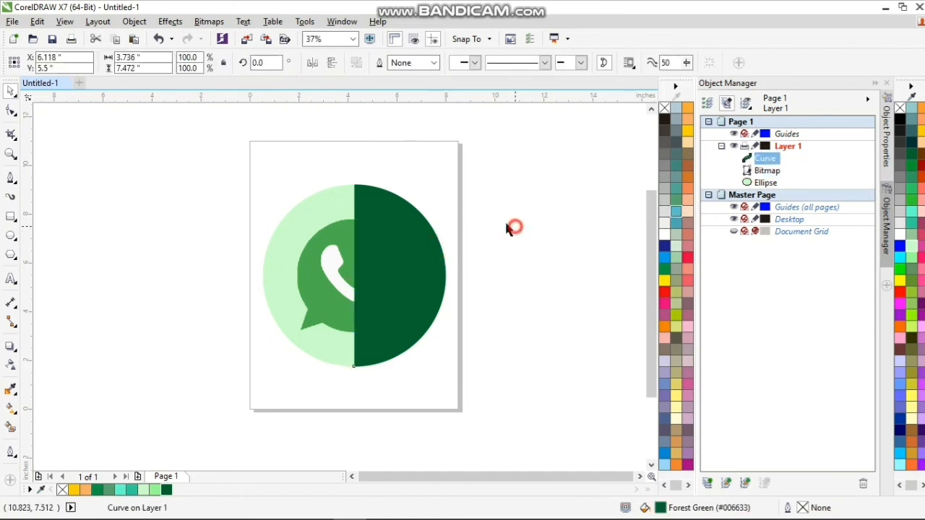
Apply a uniform transparency of 63 to the dark green half circle
click(10, 365)
click(370, 385)
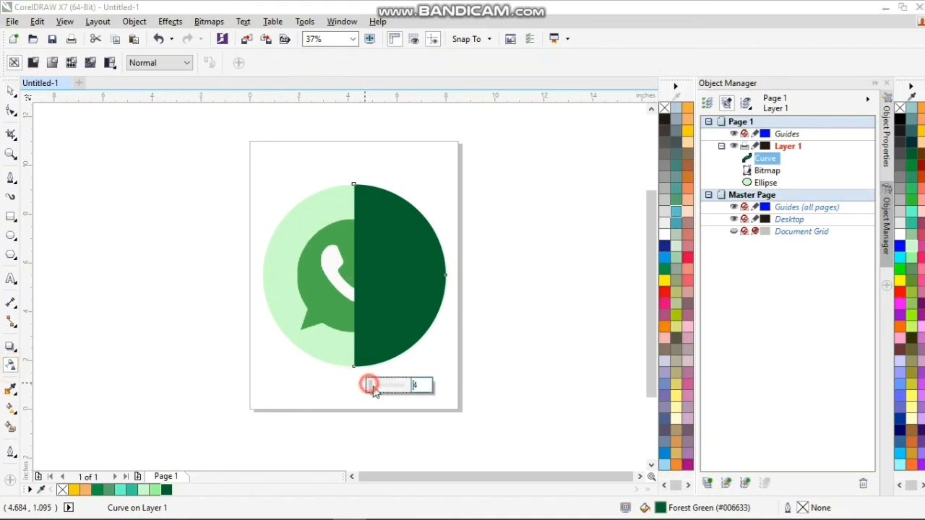
drag(372, 385, 392, 396)
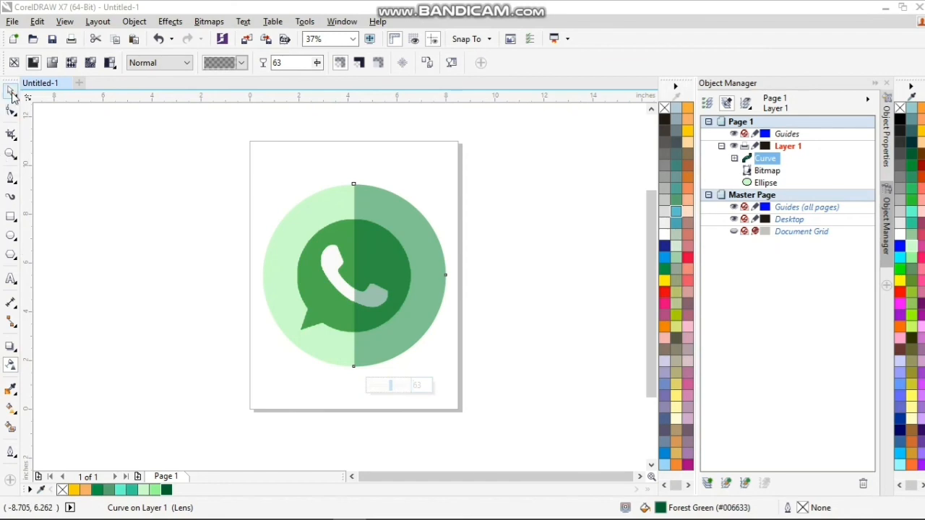